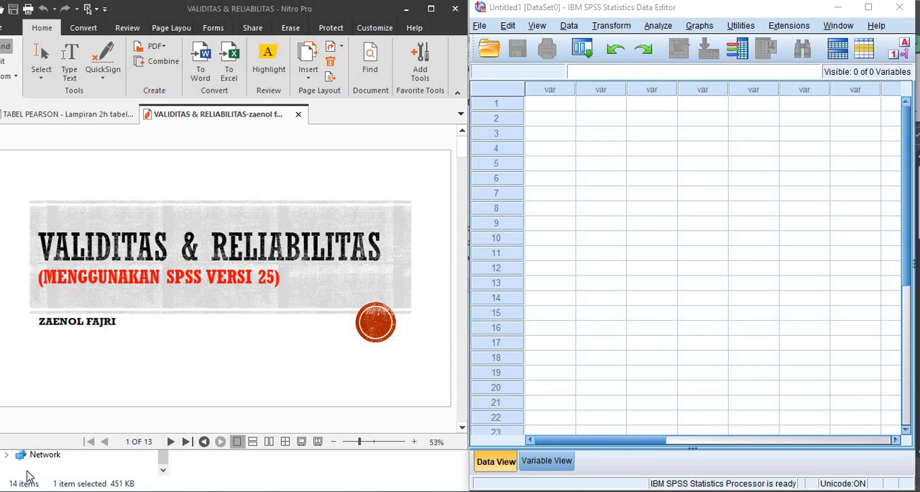
- Go to page 3 of the VALIDITAS & RELIABILITAS slides to view the example research case
left_click(132, 442)
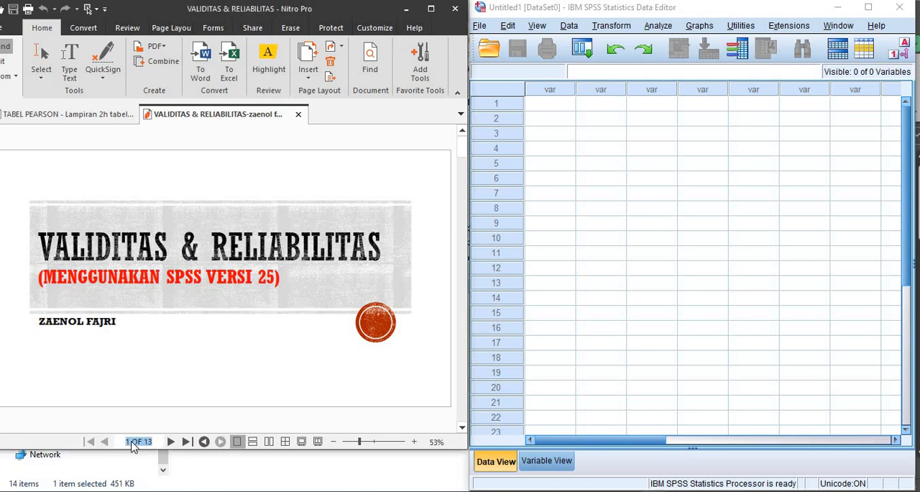
key("BackSpace")
type("3")
key("Return")
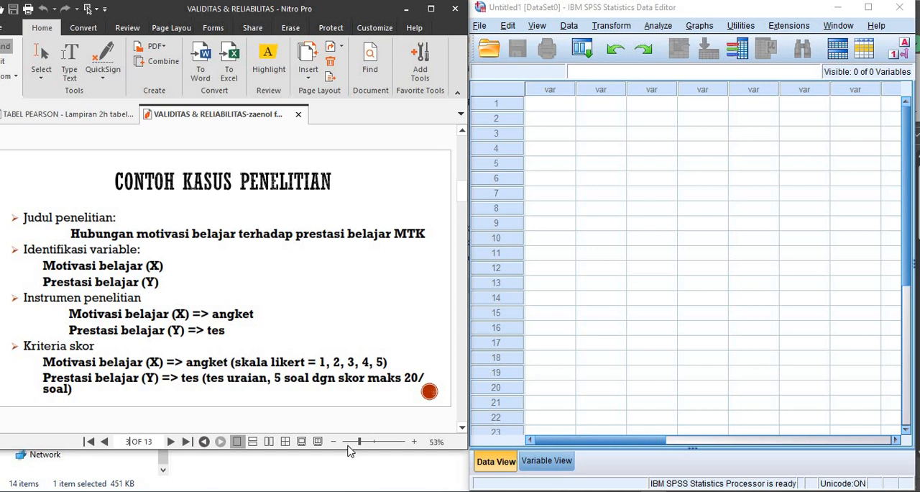
- Switch to the Excel workbook with the validity and reliability test example and examine the research title in row 2
left_click(346, 491)
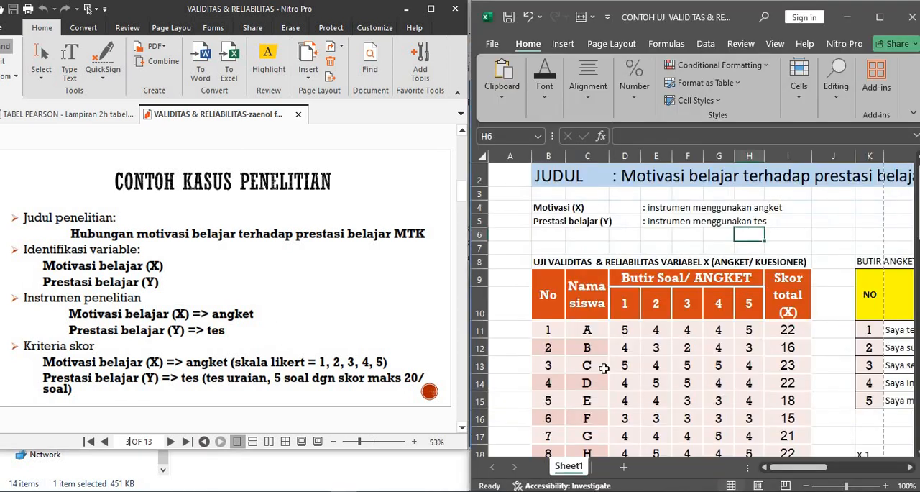
left_click(712, 237)
key("Up")
key("Up")
key("Up")
key("Up")
key("Up")
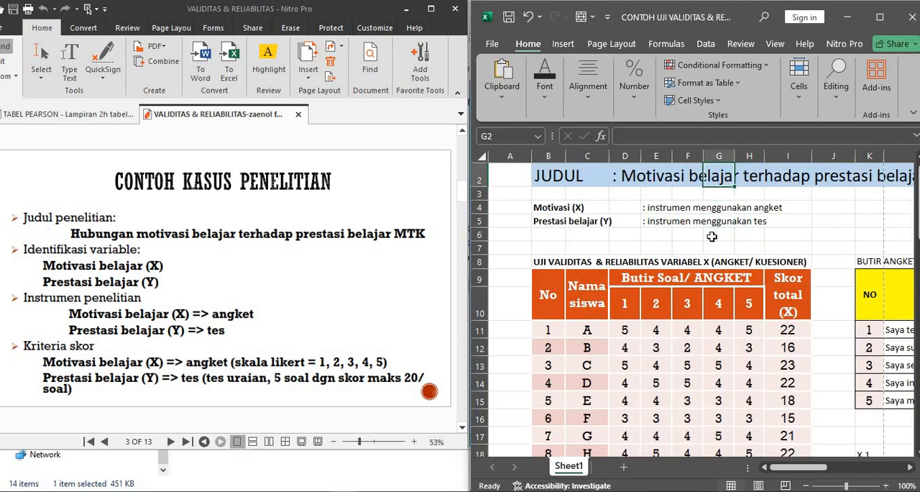
key("Right")
key("Right")
key("Right")
key("Right")
key("Right")
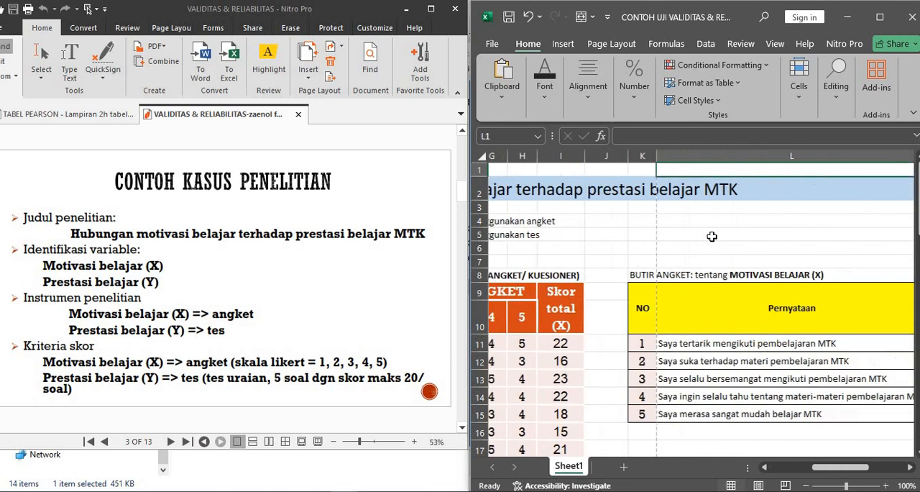
key("Left")
key("Left")
key("Left")
key("Left")
key("Left")
key("Left")
key("Left")
key("Left")
key("Left")
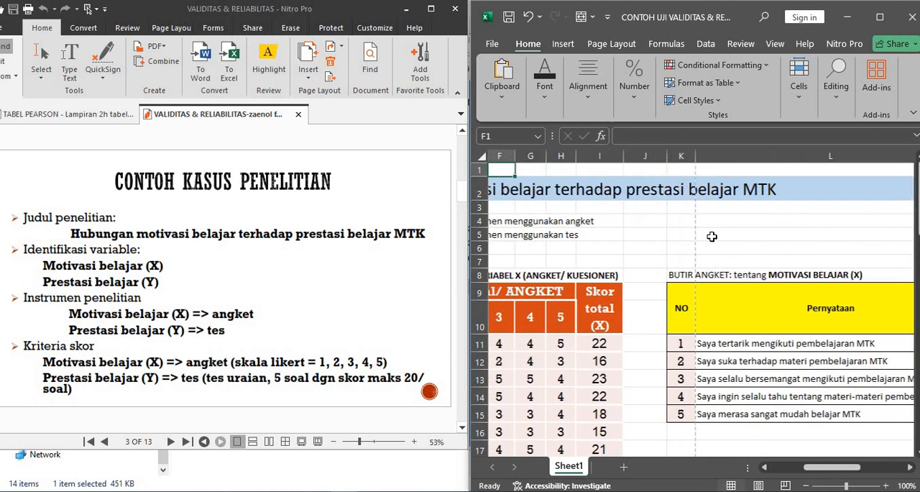
- Examine the instrument descriptions for Motivasi (X) and Prestasi belajar (Y) in rows 4 and 5, moving across to the questionnaire table
key("Down")
key("Down")
key("Down")
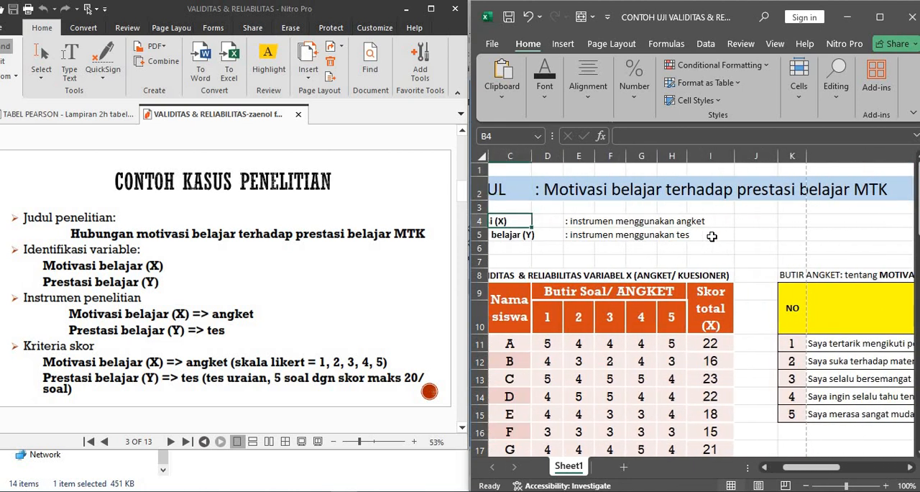
key("Left")
key("Right")
key("Right")
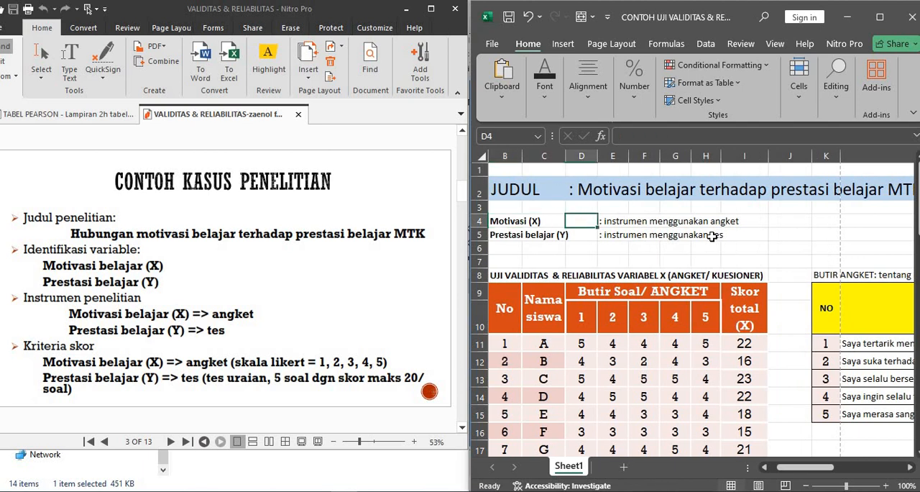
key("Down")
key("Right")
key("Right")
key("Right")
key("Right")
key("Right")
key("Right")
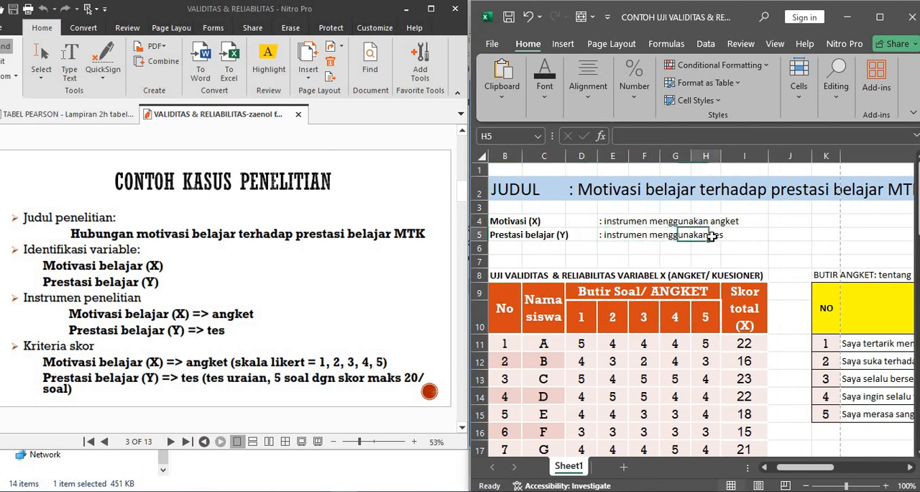
key("Right")
key("Right")
key("Right")
key("Right")
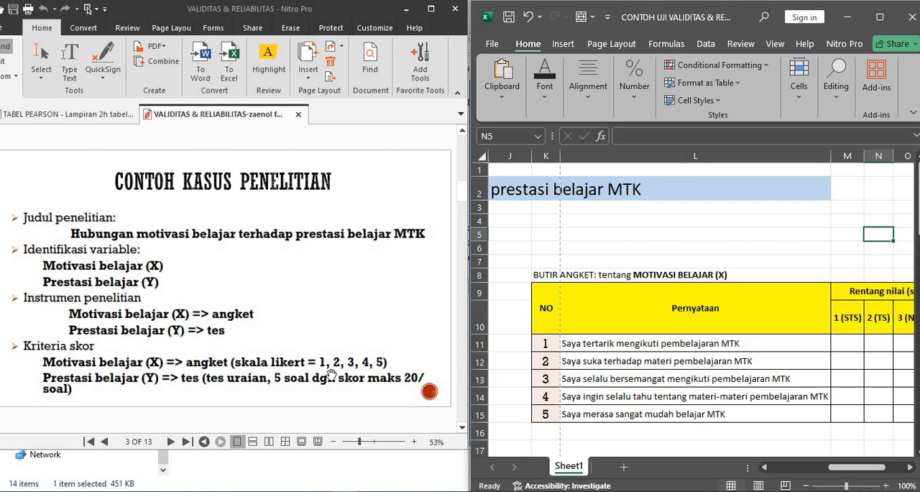
- Review the Likert scale column headings of the questionnaire table, from 1 (STS) to 5 (SS)
left_click(849, 332)
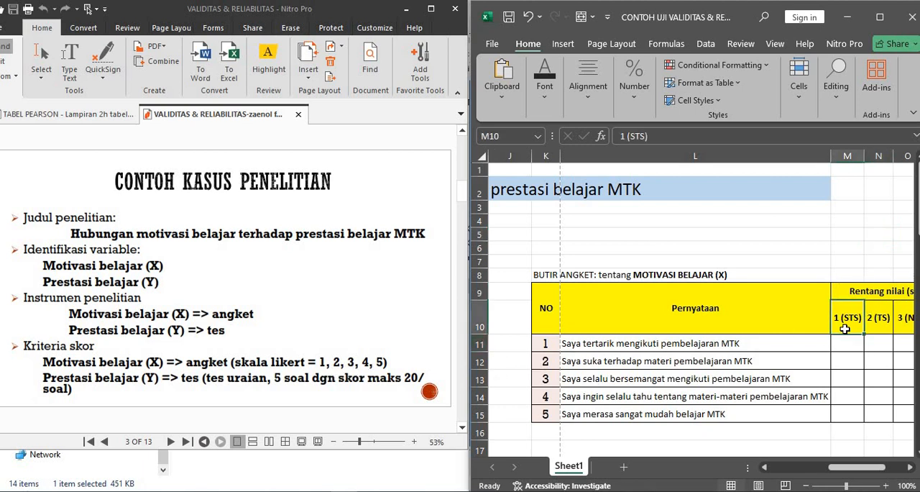
key("Right")
key("Right")
key("Right")
key("Right")
key("Right")
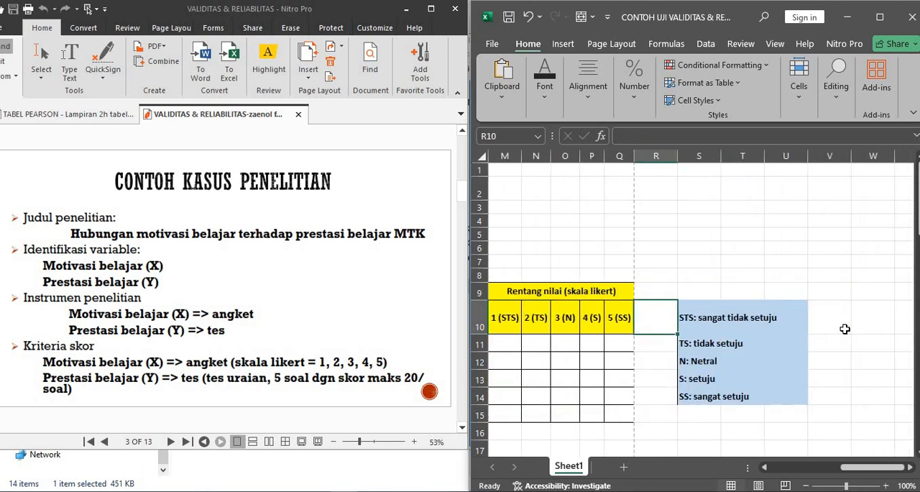
- Read through the legend of the scale abbreviations from STS to SS and return to the questionnaire statements
key("Right")
key("Down")
key("Up")
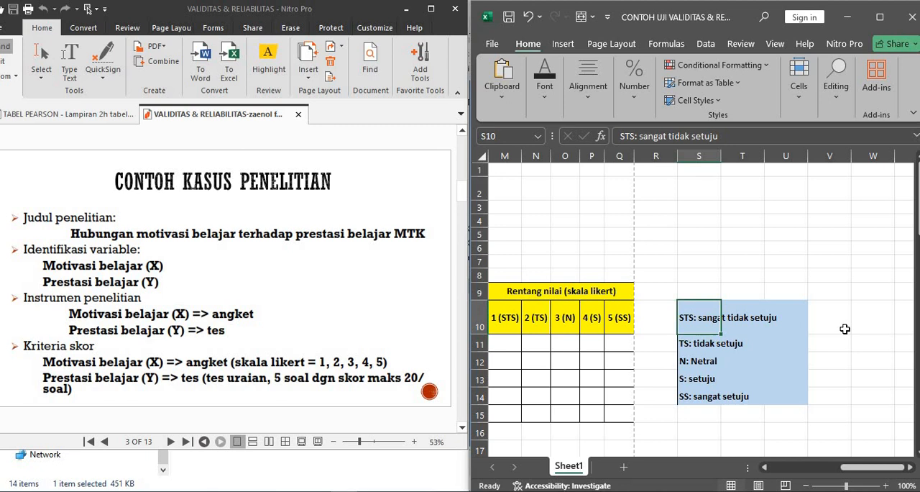
key("Down")
key("Down")
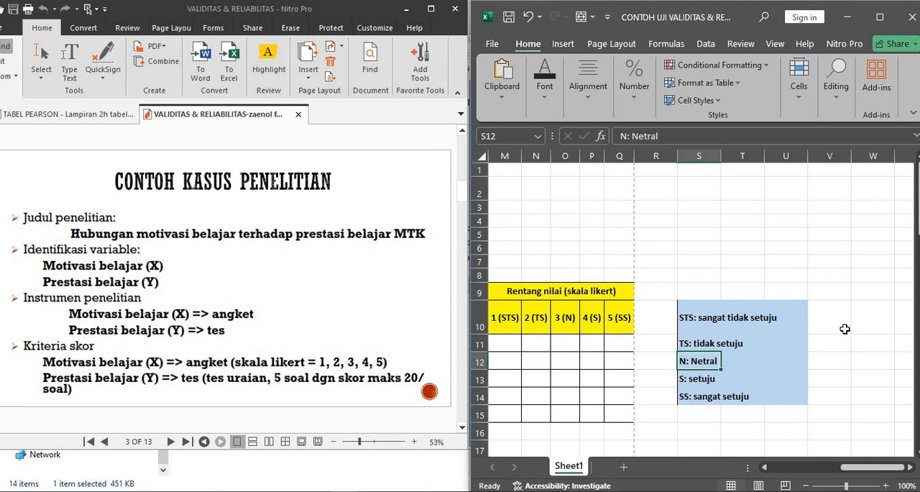
key("Down")
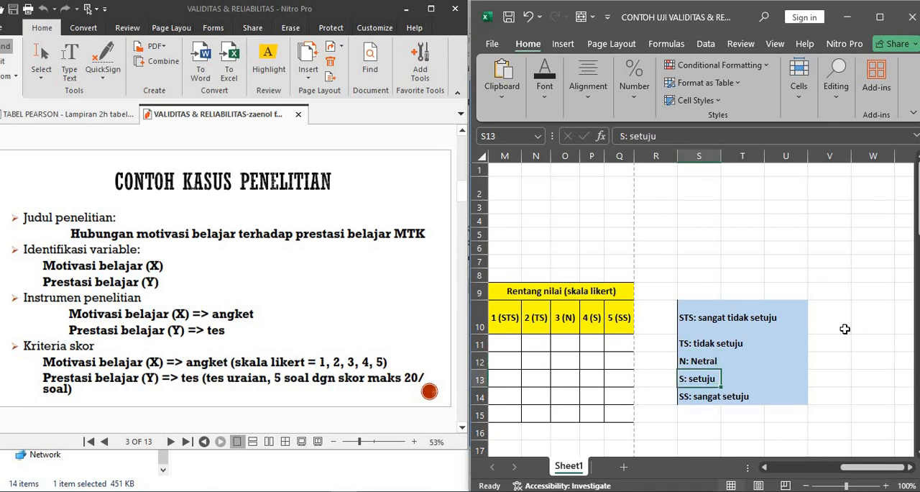
key("Down")
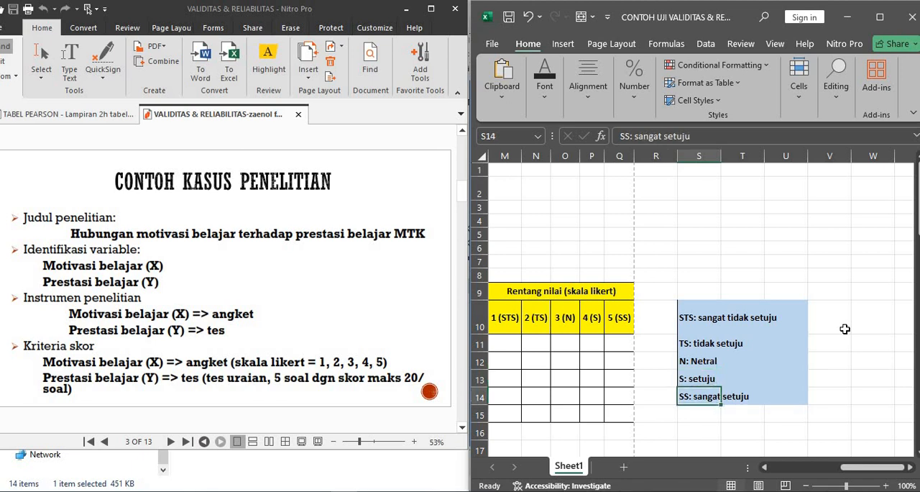
key("Left")
key("Left")
key("Left")
key("Left")
key("Left")
key("Left")
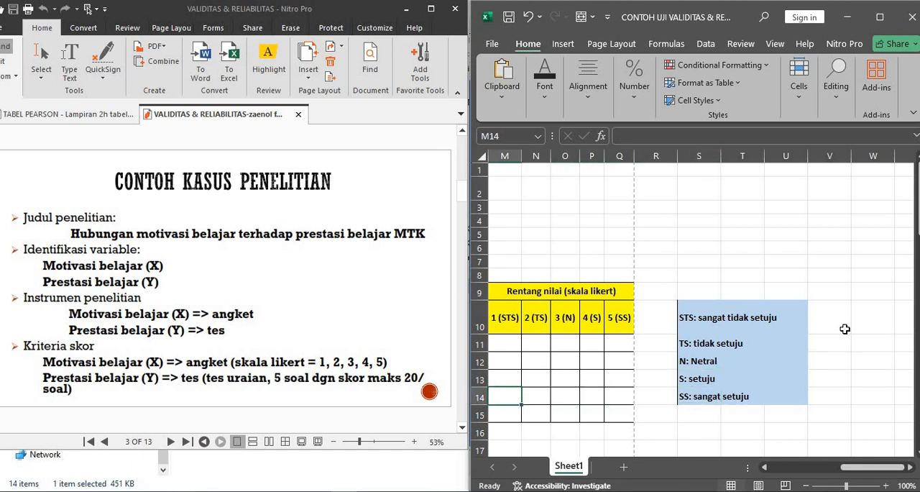
key("Left")
key("Left")
key("Left")
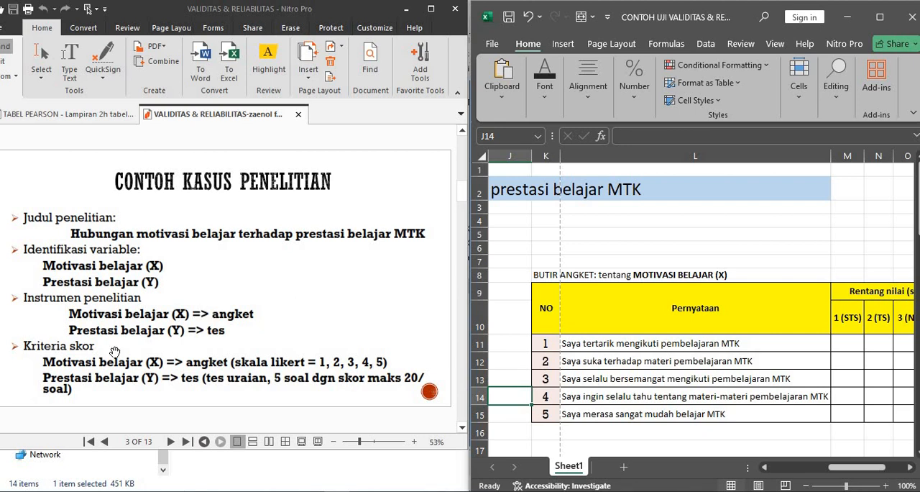
- Go to page 9 of the slides to view the reliability criteria
left_click(134, 441)
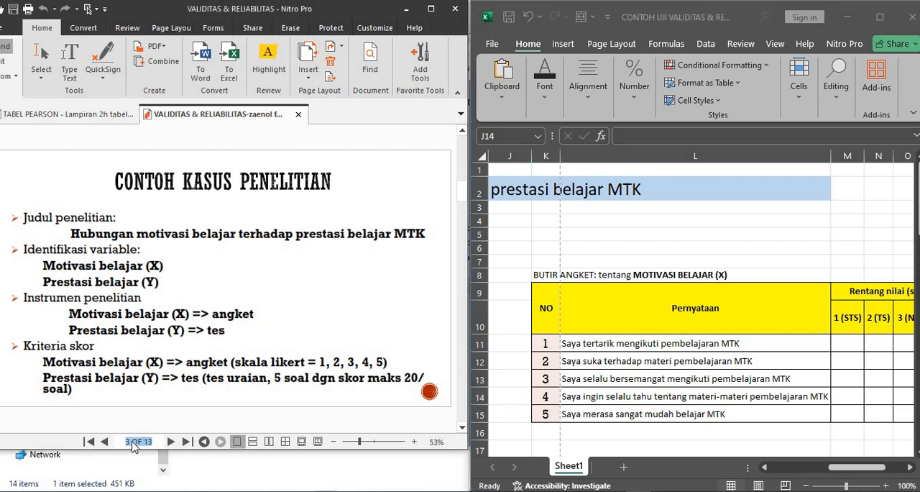
type("9")
key("Return")
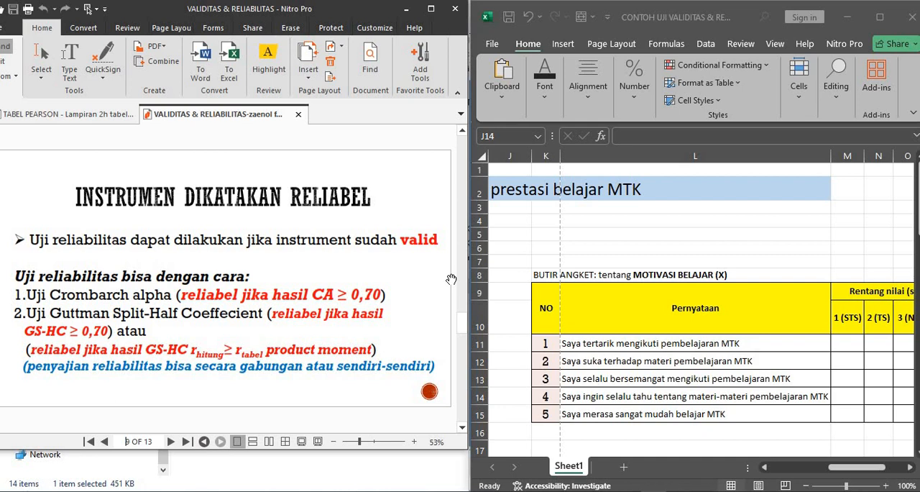
- Look over the numbered items and the Pernyataan column of the questionnaire, ending on the first statement in L11
left_click(562, 340)
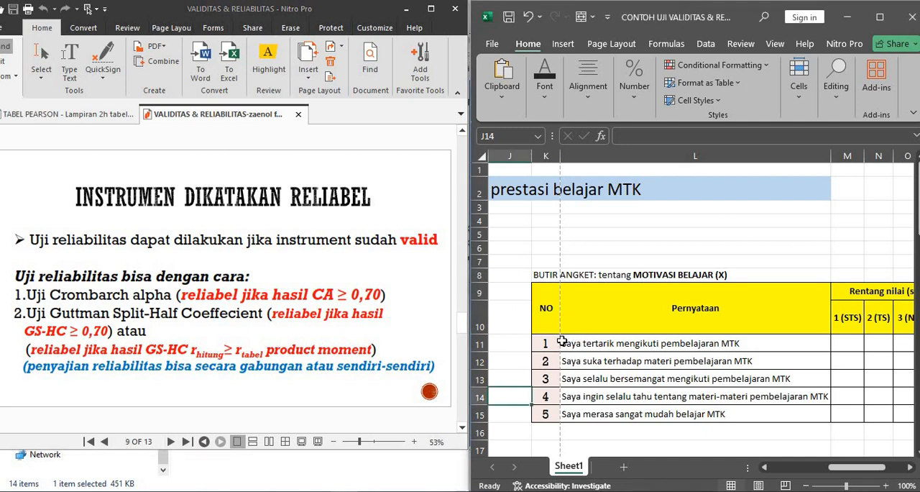
left_click(558, 342)
key("Down")
key("Down")
key("Down")
key("Down")
key("Down")
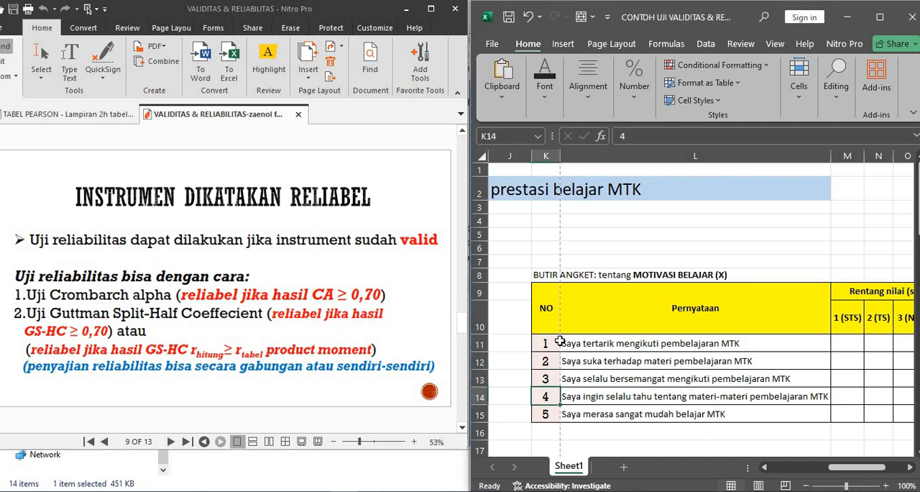
key("Up")
key("Up")
key("Up")
key("Up")
key("Up")
key("Up")
key("Right")
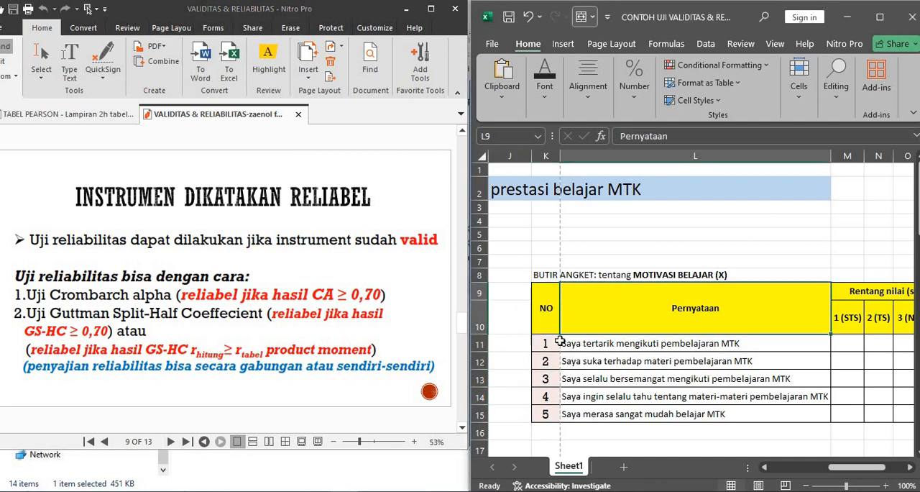
key("Down")
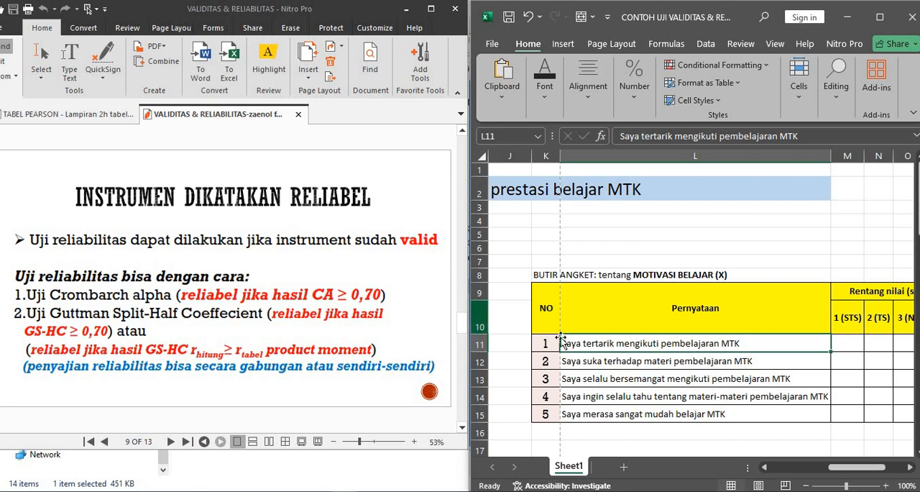
- Inspect questionnaire item 3 and its statement in row 13, ending on its number in K13
left_click(548, 380)
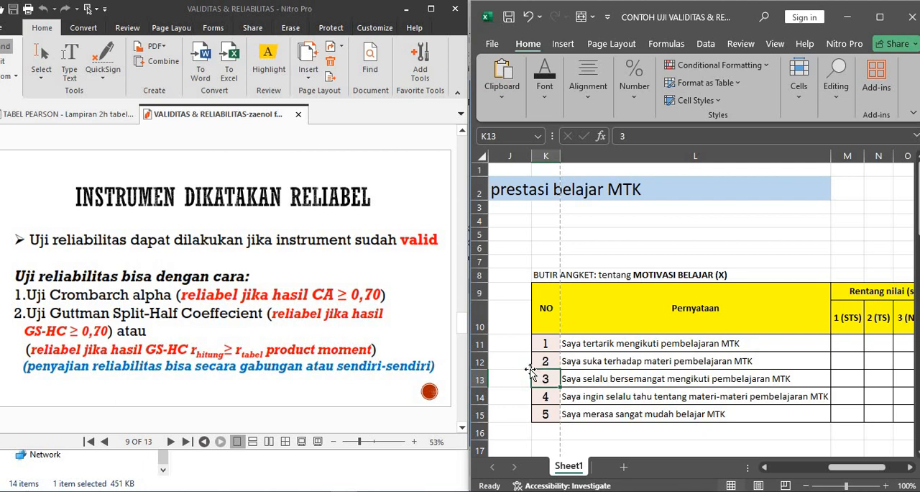
left_click(578, 378)
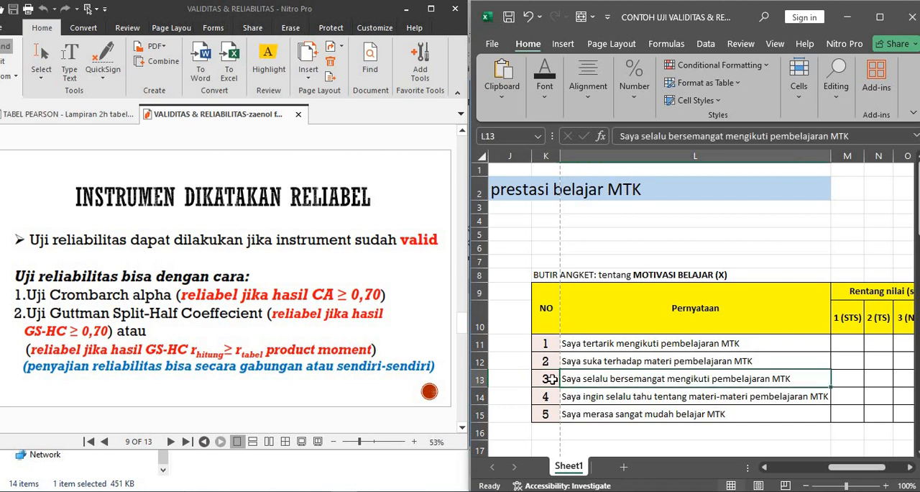
left_click(547, 378)
left_click(587, 379)
left_click(545, 379)
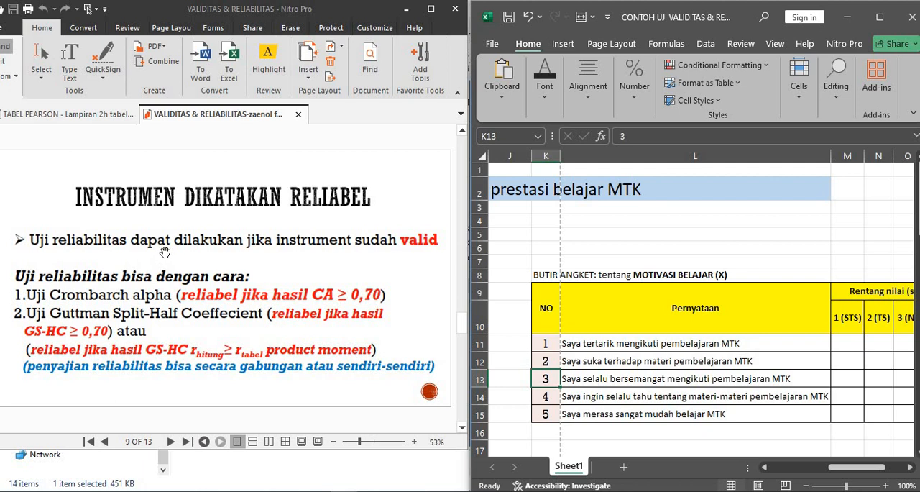
- Consult the r Product Moment table in the TABEL PEARSON document and return to the reliability slide
left_click(76, 112)
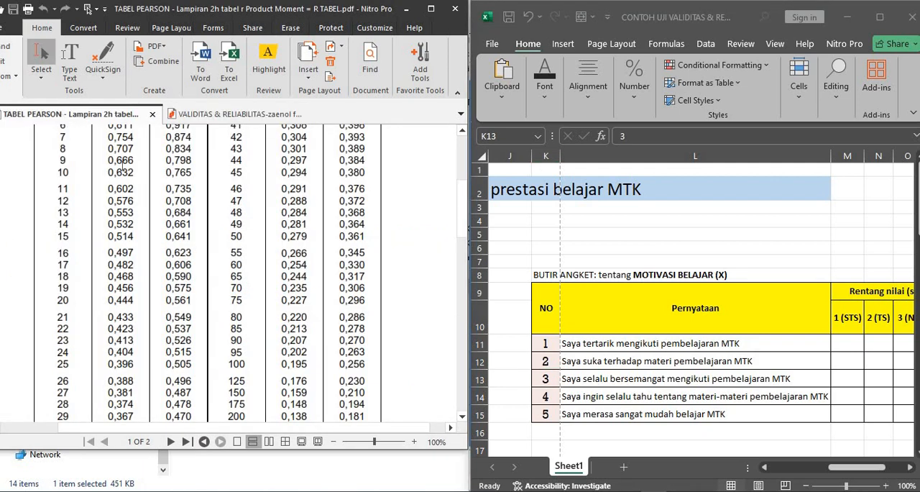
scroll(121, 163, "up", 5)
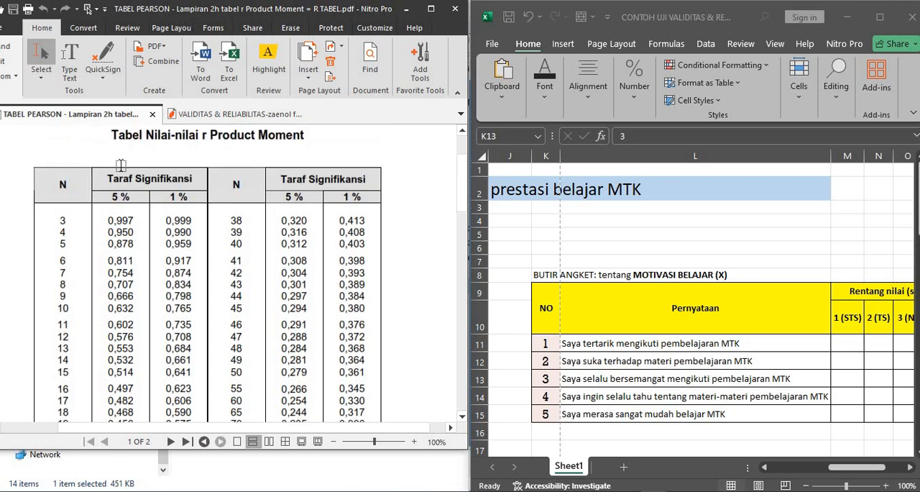
left_click(225, 123)
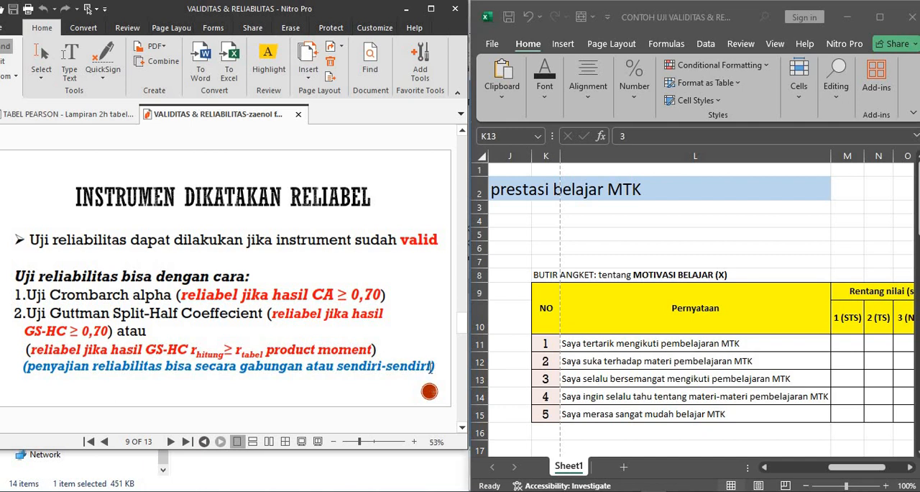
- Step through questionnaire item numbers 1 to 5 in K11:K15 and return to item 2
left_click(560, 342)
left_click(548, 342)
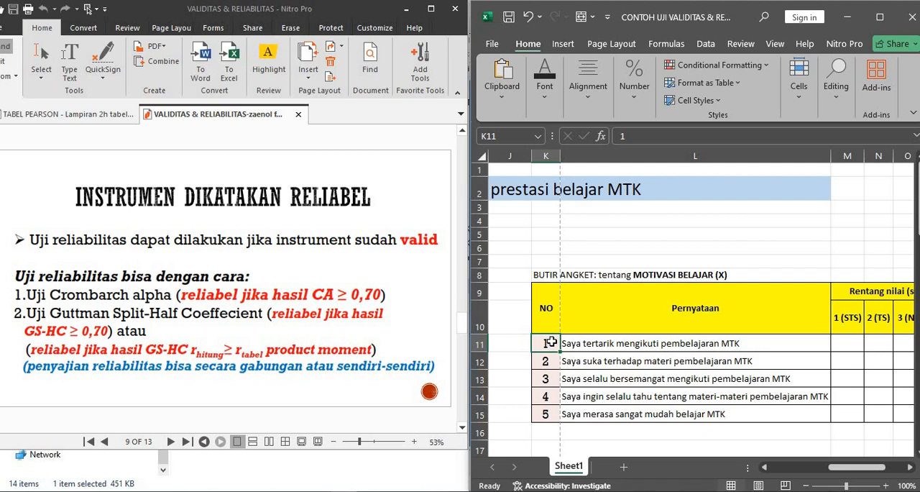
left_click(550, 361)
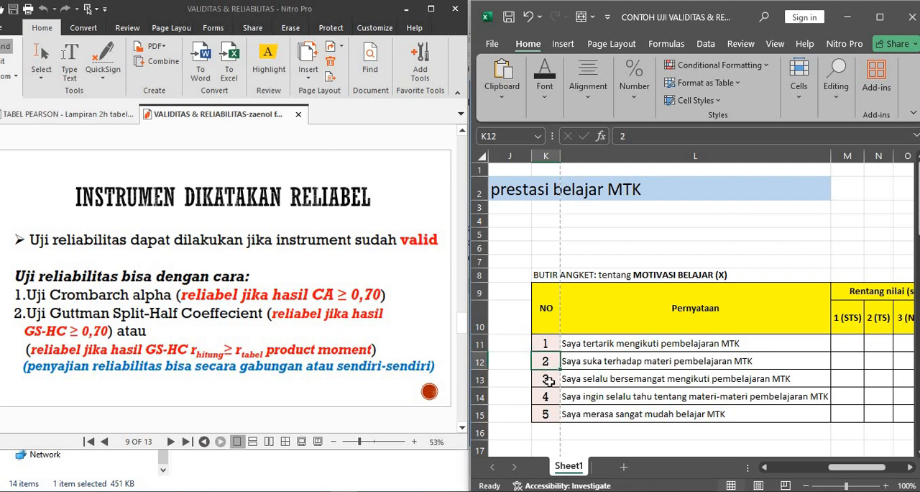
left_click(550, 383)
left_click(549, 396)
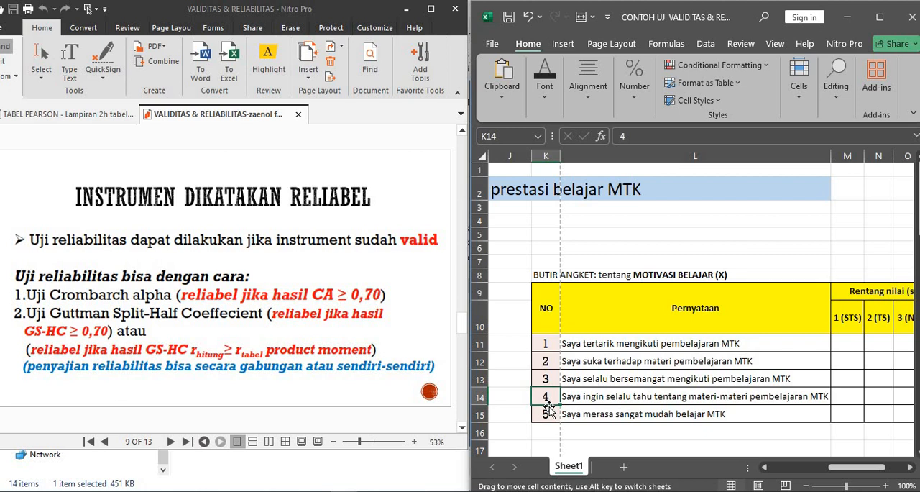
left_click(547, 412)
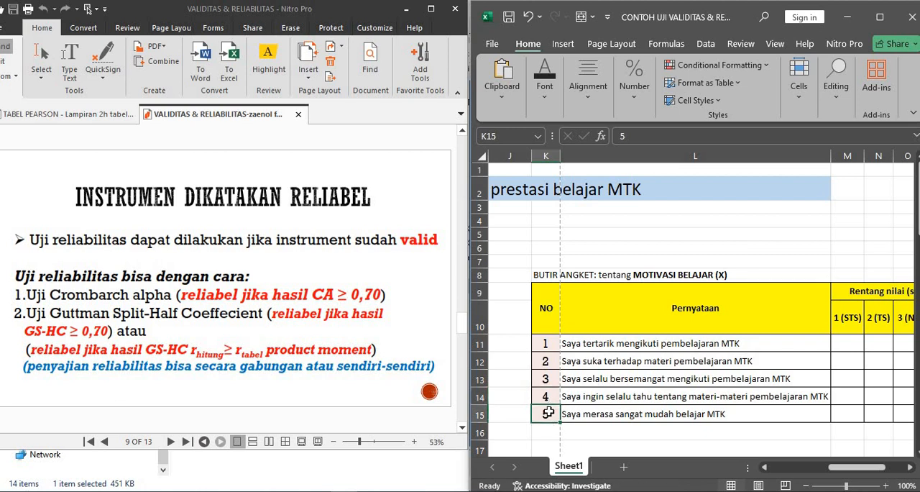
left_click(549, 357)
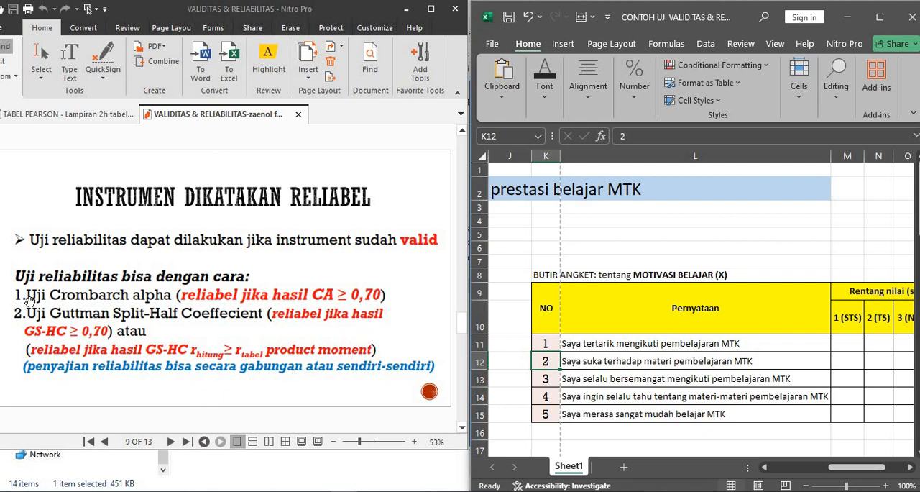
- Move on to the HASIL RELIABILITAS slide on the Cronbach's alpha result and return to the questionnaire workbook
key("Down")
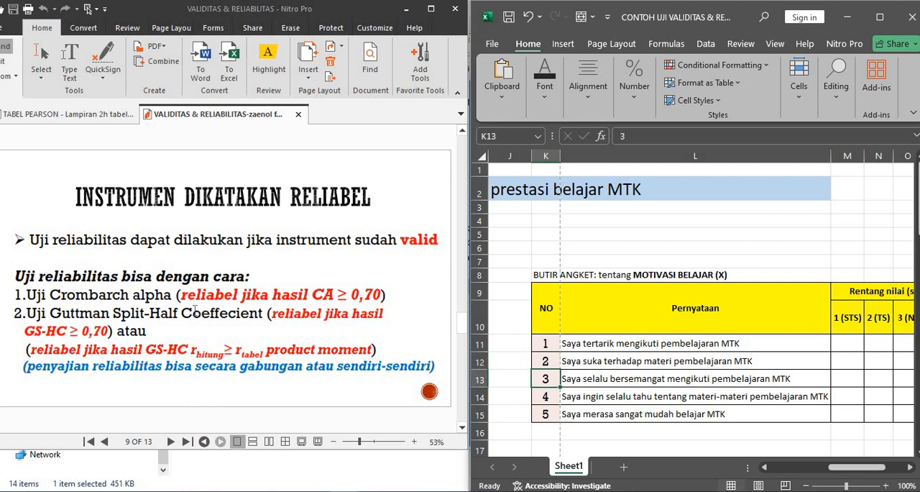
left_click(284, 286)
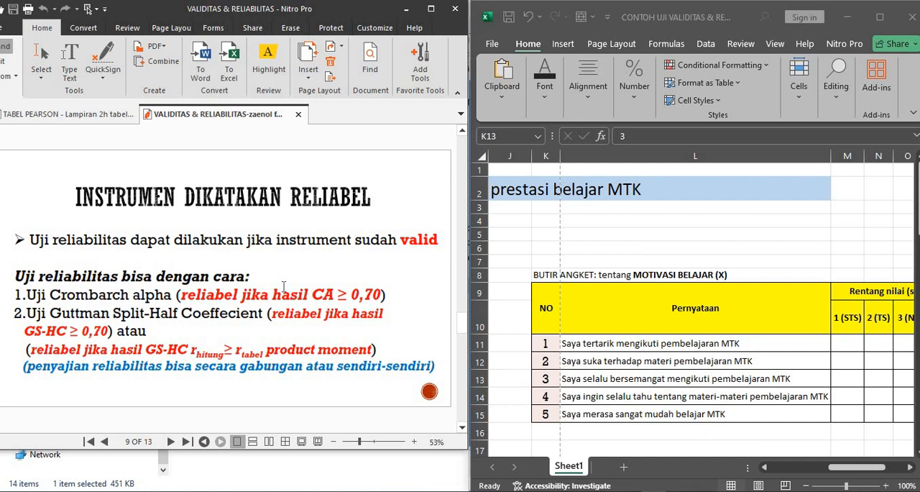
scroll(217, 288, "down", 2)
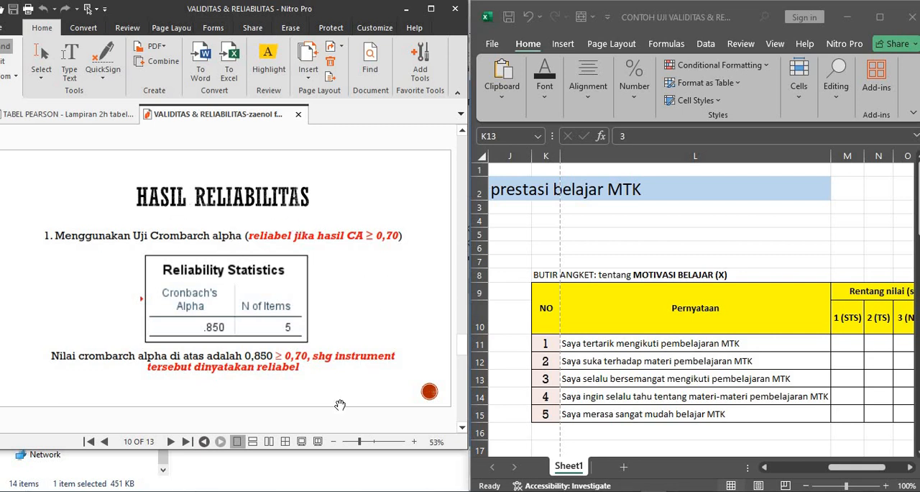
mouse_move(344, 491)
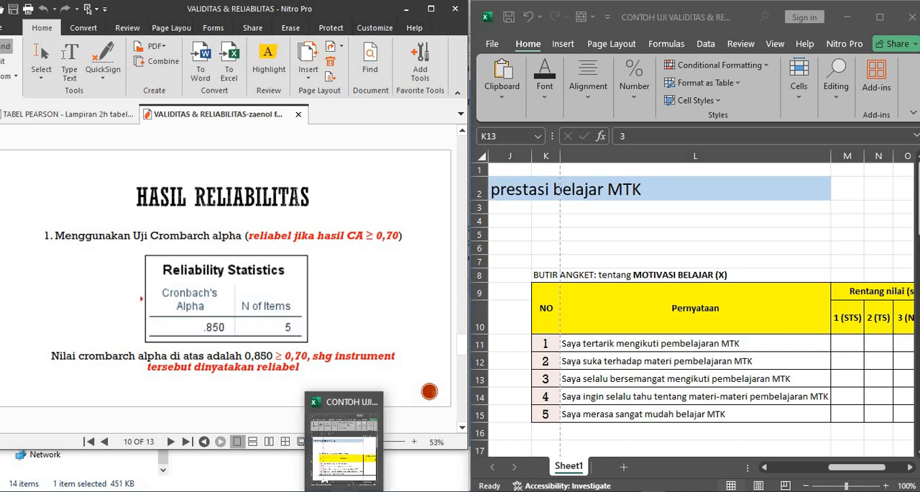
left_click(356, 467)
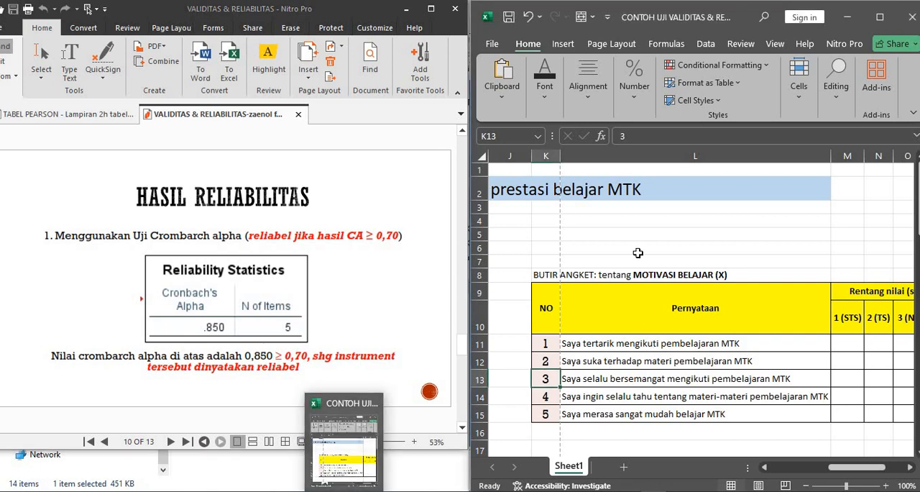
- Go back to the variable X score table and trace the first respondent's scores across row 11 to the total in I11
left_click(638, 253)
key("Home")
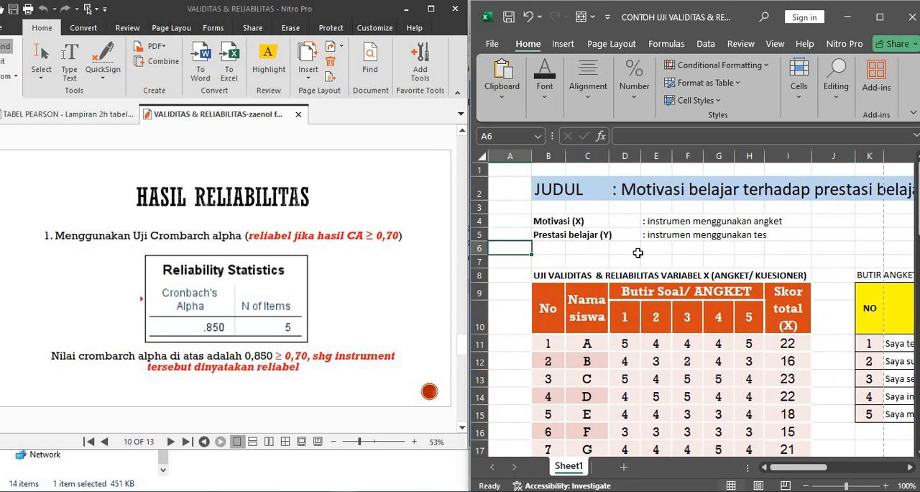
key("Right")
key("Right")
key("Right")
key("Down")
key("Down")
key("Down")
key("Down")
key("Down")
key("Down")
key("Down")
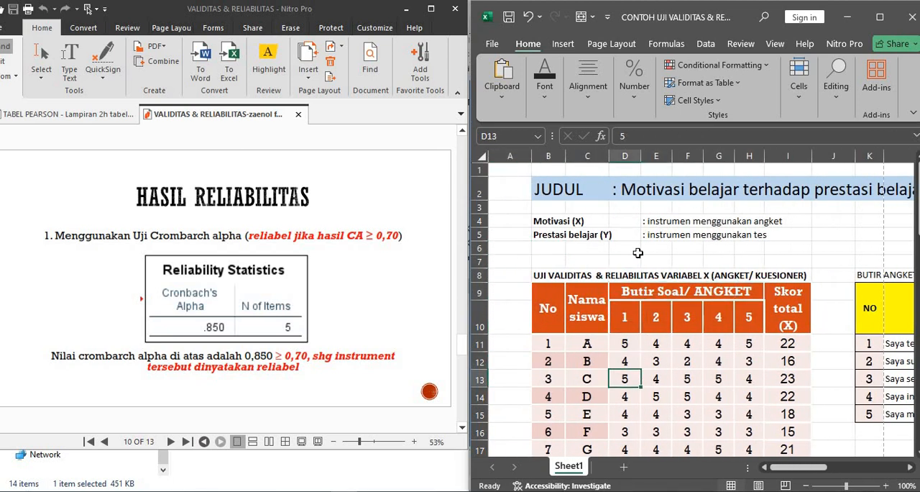
key("Up")
key("Up")
key("Right")
key("Right")
key("Right")
key("Right")
key("Right")
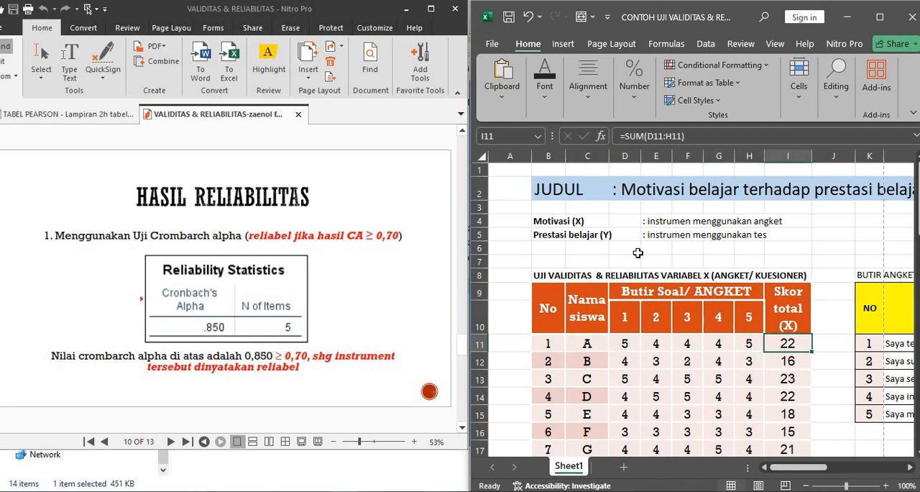
- Look across row 11 between the score table and the questionnaire items, ending on respondent A in C11
key("Right")
key("Right")
key("Right")
key("Left")
key("Left")
key("Left")
key("Left")
key("Left")
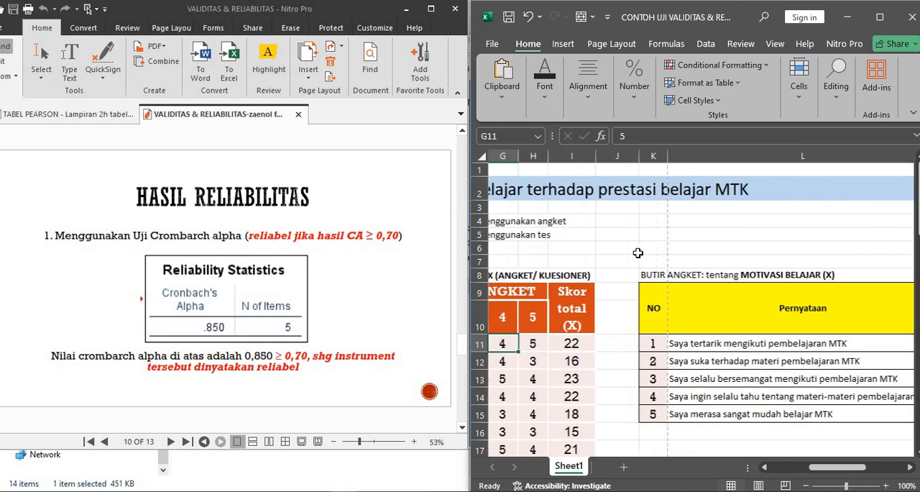
key("Left")
key("Left")
key("Left")
key("Left")
key("Left")
key("Left")
key("Right")
key("Right")
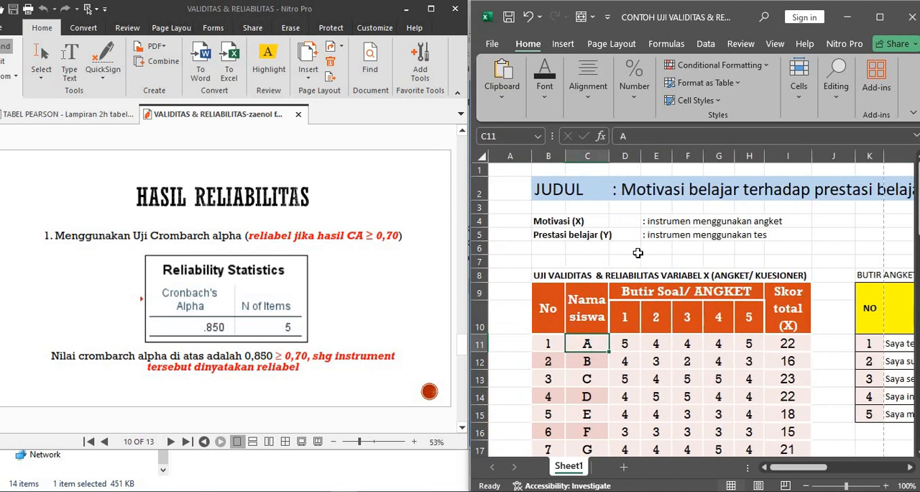
- Run down the respondent numbers in column B to the last entry and end on respondent W in C33
key("Left")
key("Down")
key("Down")
key("Down")
key("Down")
key("Down")
key("Down")
key("Down")
key("Down")
key("Down")
key("Down")
key("Down")
key("Down")
key("Down")
key("Down")
key("Down")
key("Down")
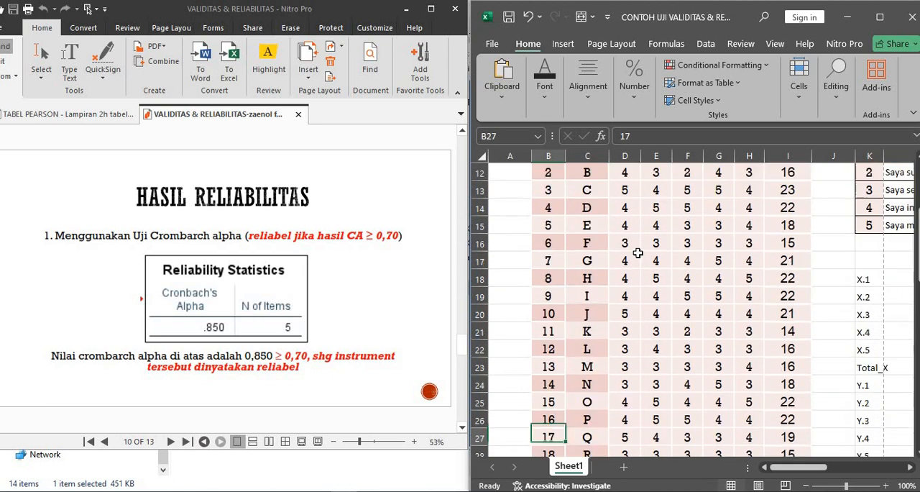
key("Down")
key("Down")
key("Down")
key("Down")
key("Down")
key("Down")
key("Down")
key("Up")
key("Right")
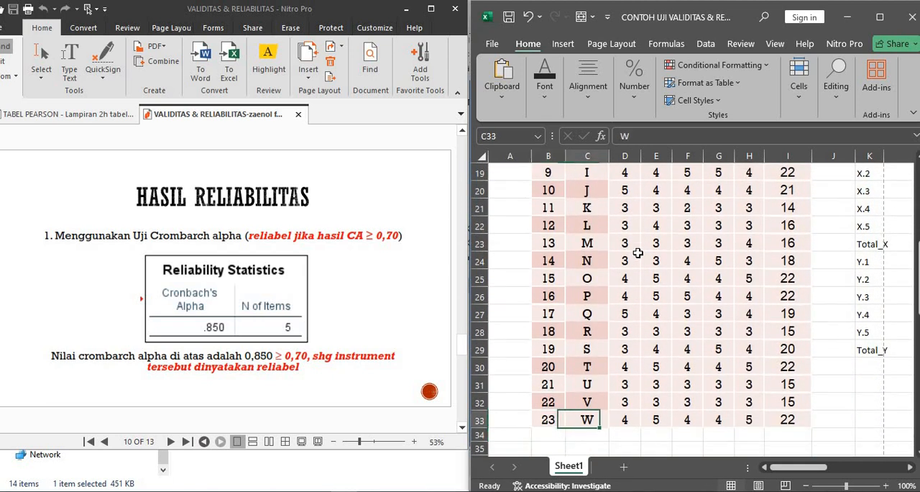
- Look back up through the Nama siswa column from respondent W to respondent A in C11
key("Up")
key("Up")
key("Up")
key("Up")
key("Up")
key("Up")
key("Up")
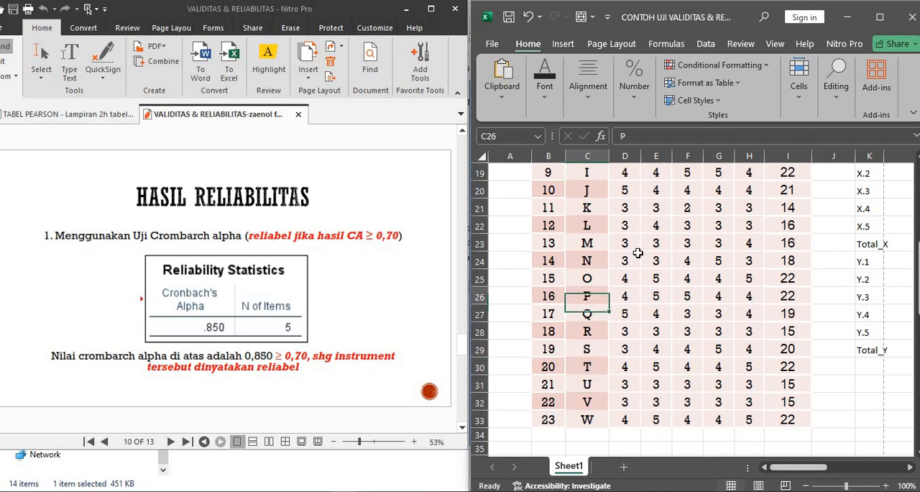
key("Up")
key("Up")
key("Up")
key("Up")
key("Up")
key("Up")
key("Up")
key("Up")
key("Up")
key("Up")
key("Up")
key("Up")
key("Up")
key("Up")
key("Up")
key("Up")
key("Up")
key("Up")
key("Up")
key("Up")
key("Down")
key("Down")
key("Down")
key("Down")
key("Down")
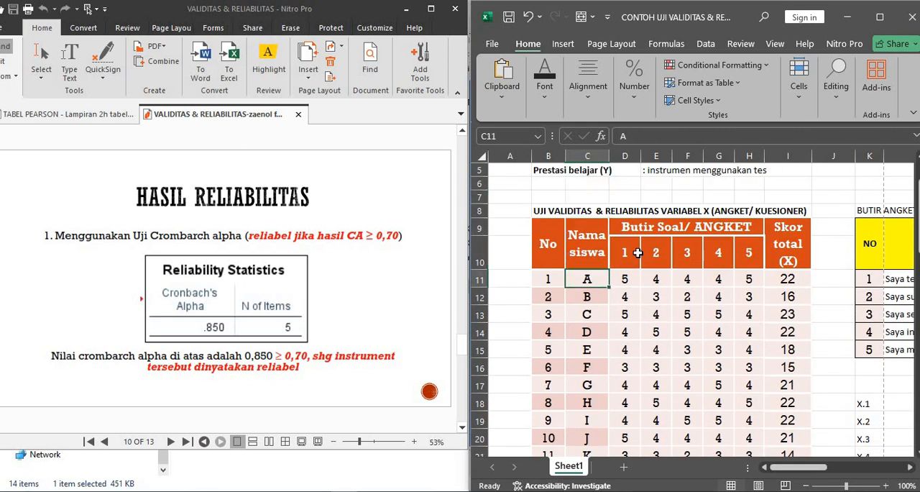
key("Right")
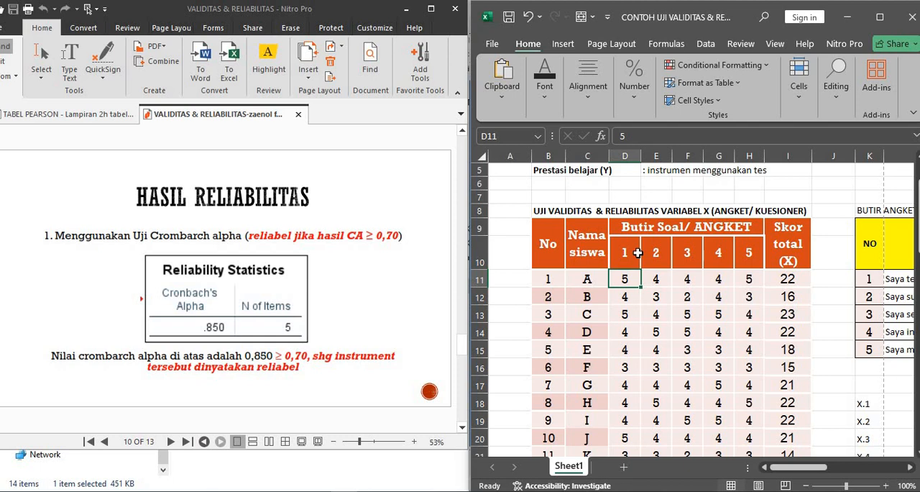
key("shift+Right")
key("shift+Right")
key("shift+Right")
key("shift+Right")
key("shift+Right")
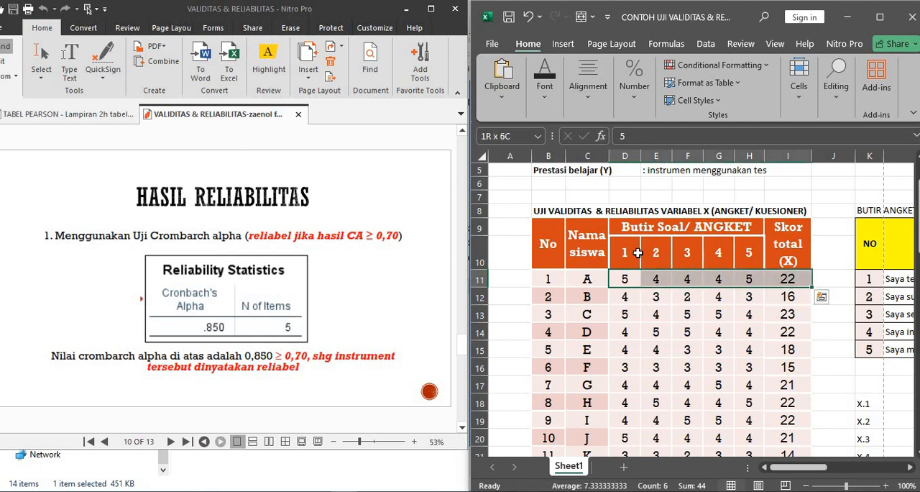
key("ctrl+q")
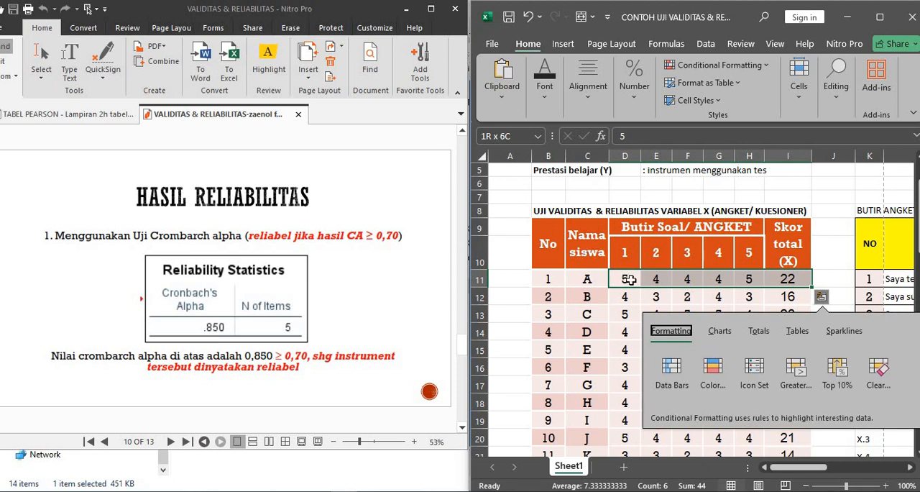
- Copy all respondents' scores for items 1 to 5 together with their total scores, range D11:I33
left_click(628, 279)
key("shift+Right")
key("shift+Right")
key("shift+Right")
key("shift+Right")
key("shift+Right")
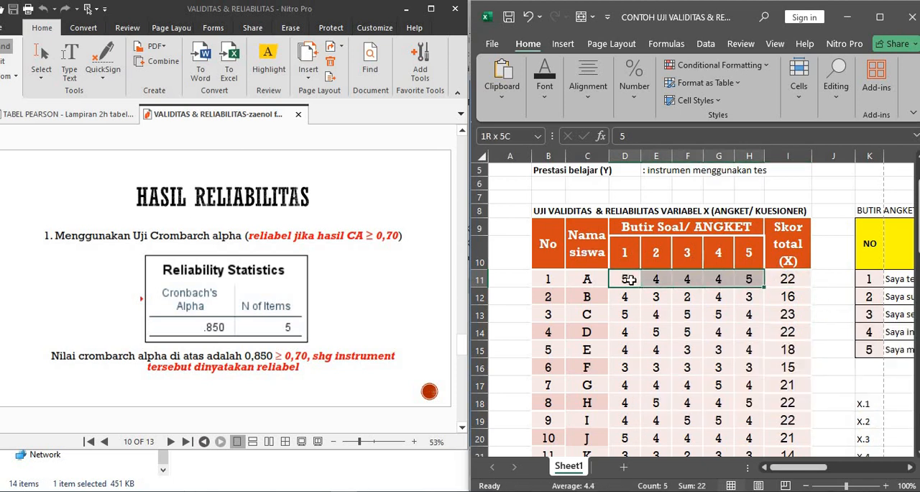
key("shift+Down")
key("shift+Down")
key("shift+Down")
key("shift+Down")
key("shift+Down")
key("shift+Down")
key("shift+Down")
key("shift+Down")
key("shift+Down")
key("shift+Down")
key("shift+Down")
key("shift+Down")
key("shift+Down")
key("shift+Down")
key("shift+Down")
key("shift+Down")
key("shift+Down")
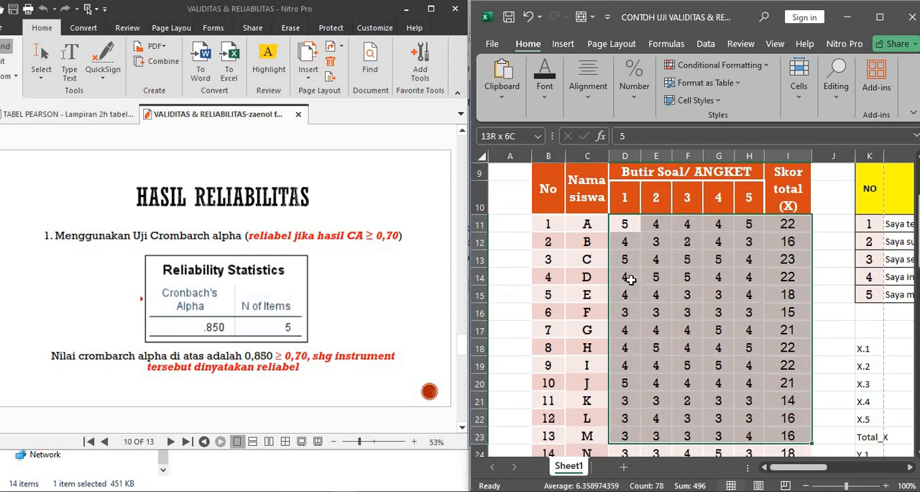
key("shift+Down")
key("shift+Down")
key("shift+Down")
key("shift+Down")
key("shift+Down")
key("shift+Down")
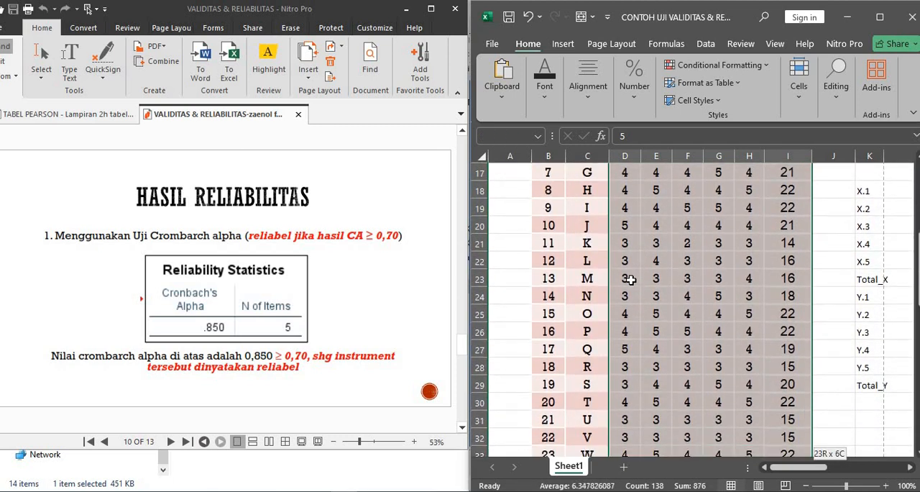
key("shift+Up")
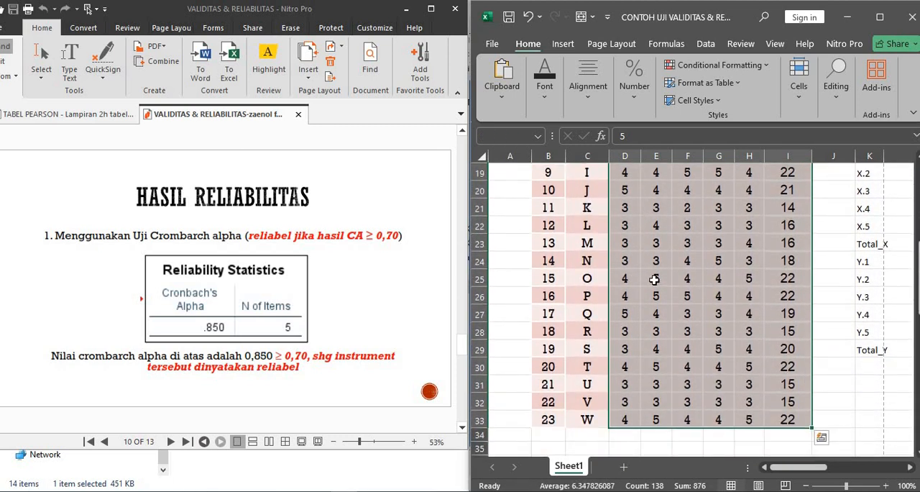
right_click(655, 280)
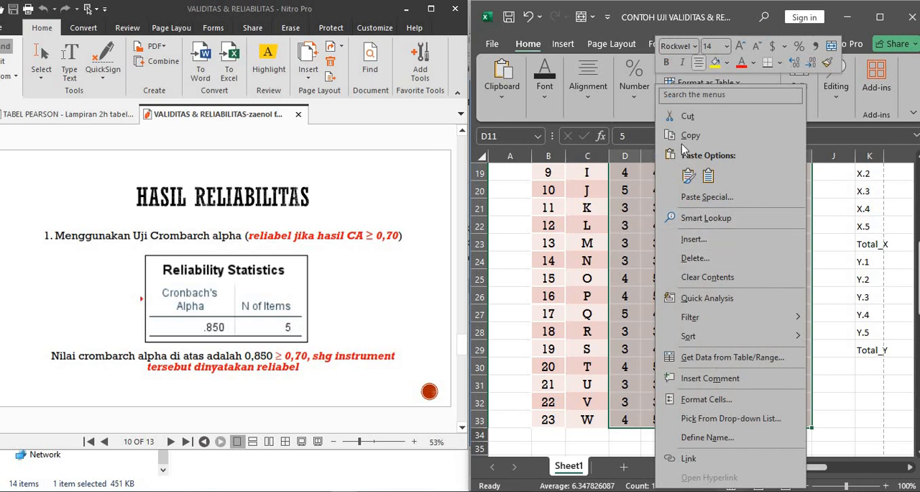
left_click(683, 136)
scroll(690, 302, "up", 6)
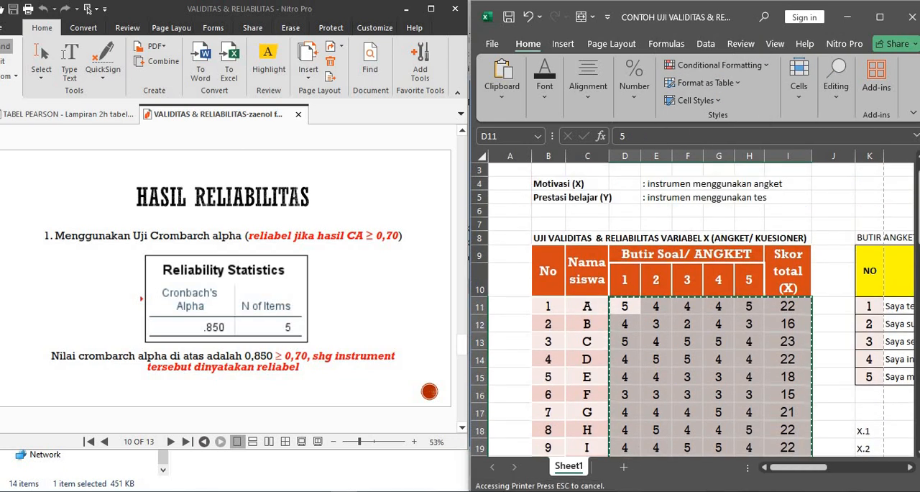
- Switch to the SPSS Data Editor and paste the copied scores starting at row 1 of the first empty variable column
key("alt+Tab")
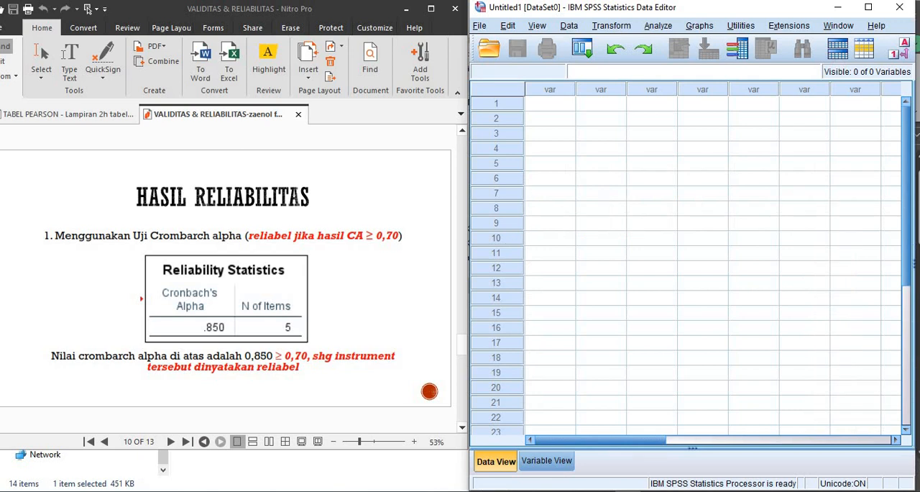
left_click(553, 109)
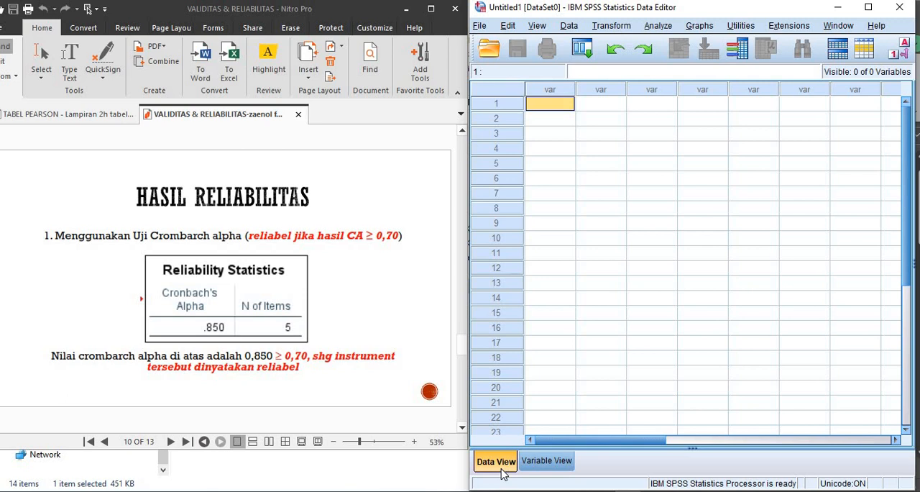
right_click(553, 109)
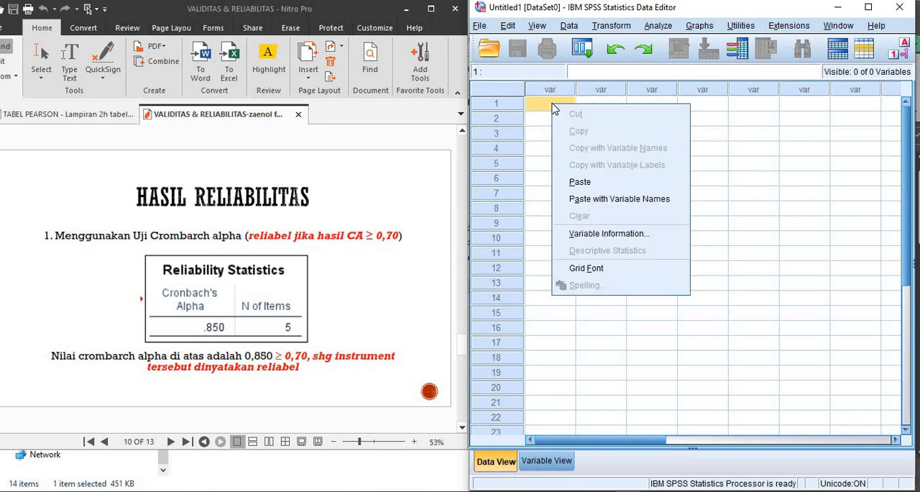
left_click(604, 182)
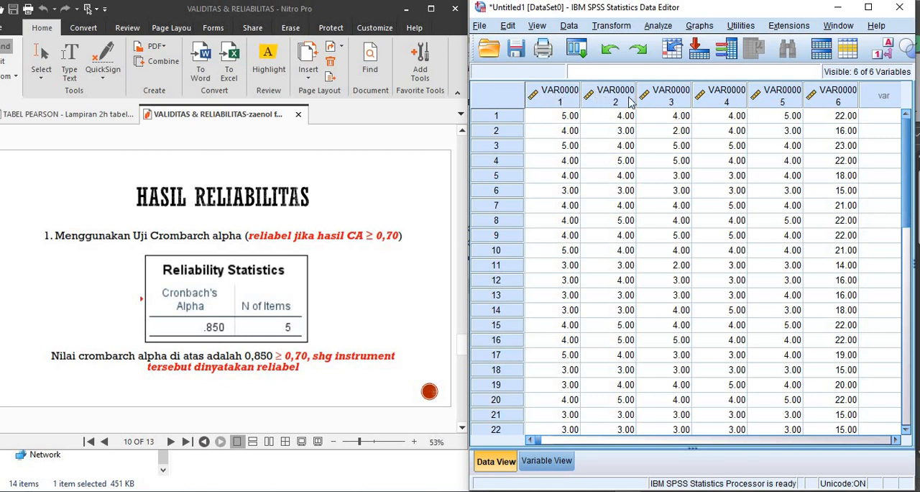
- Open the variable definitions and set the decimals of VAR00001 and VAR00002 to 0
left_click(545, 464)
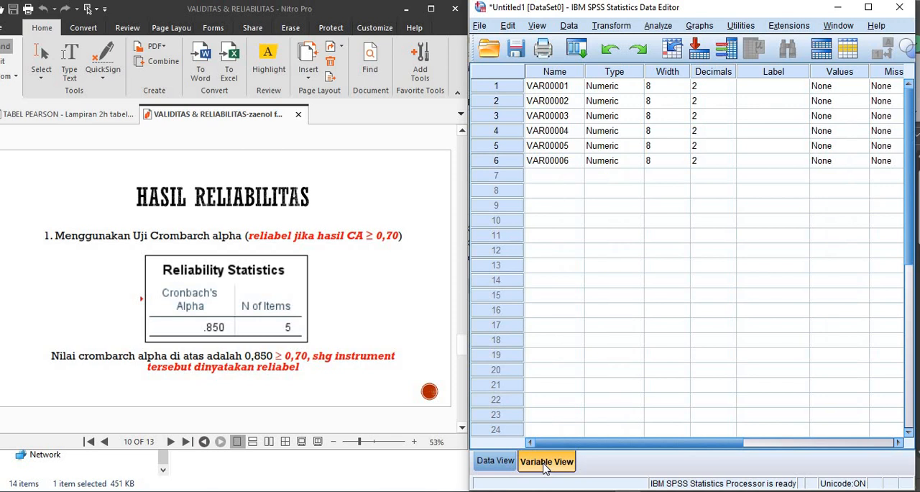
left_click(550, 89)
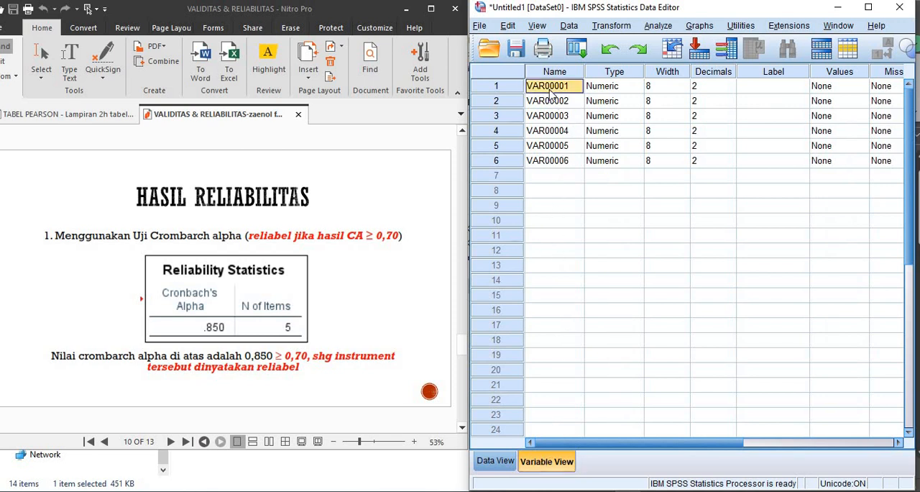
left_click(715, 88)
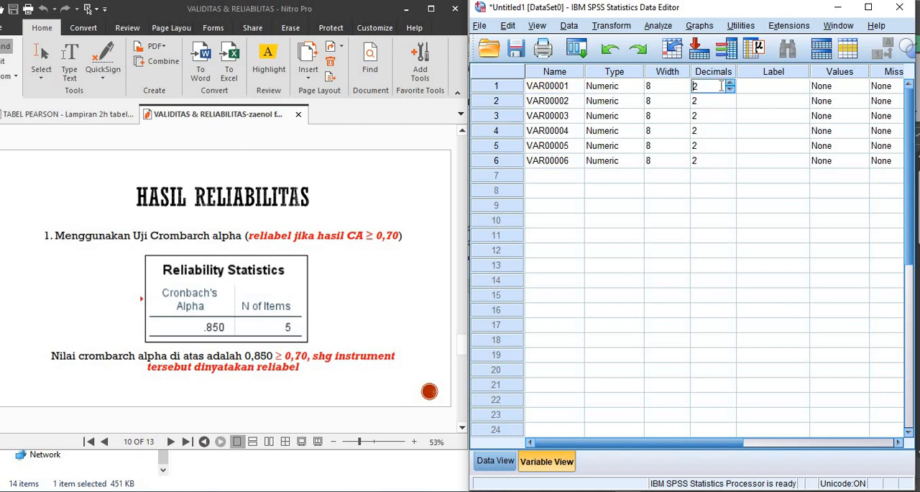
left_click(731, 90)
left_click(723, 99)
key("Tab")
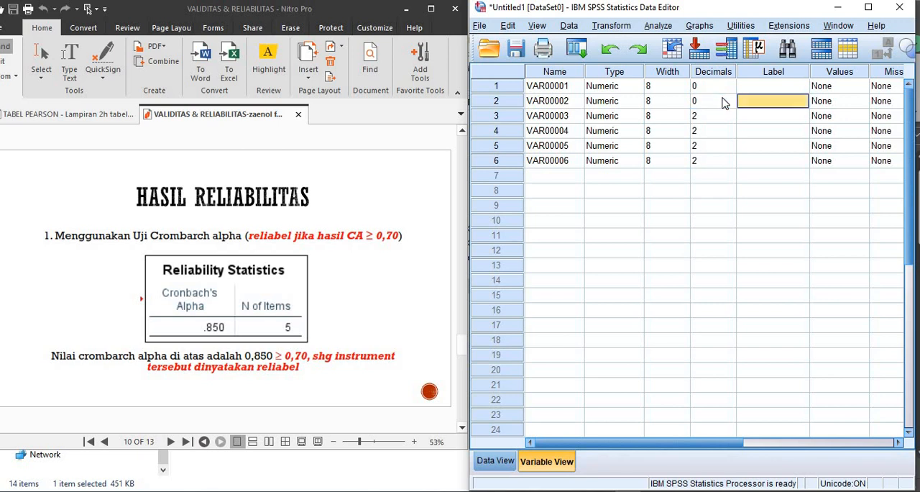
- Set the decimals of VAR00003 through VAR00006 to 0
left_click(722, 98)
key("Return")
type("0")
key("Return")
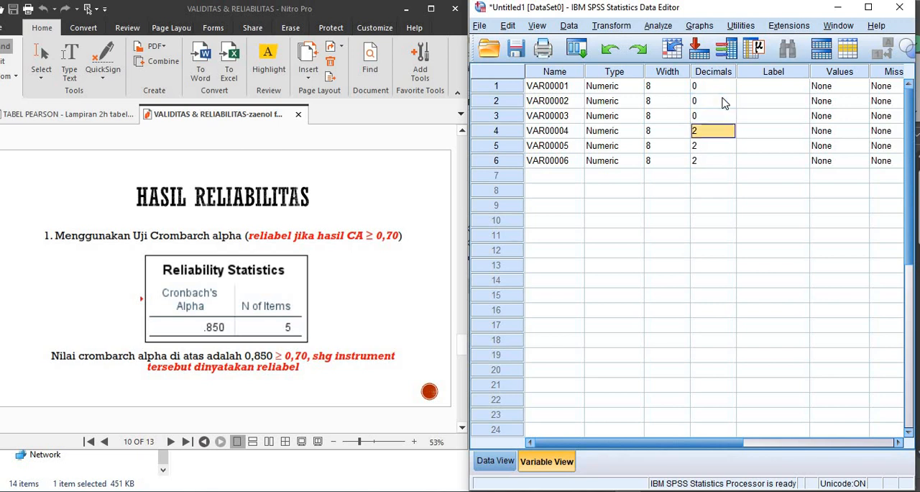
type("0")
key("Return")
type("0")
key("Return")
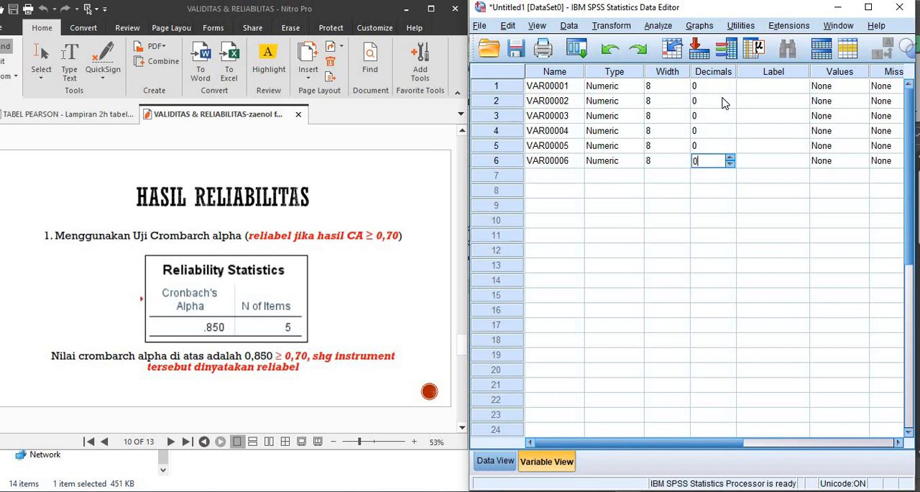
type("0")
- Select the name cell of VAR00001, and in the Excel workbook copy the variable names X.1 to X.5 and Total_X, range K18:K23
key("Up")
key("Up")
key("Up")
key("Up")
key("Up")
key("Left")
key("Left")
key("Left")
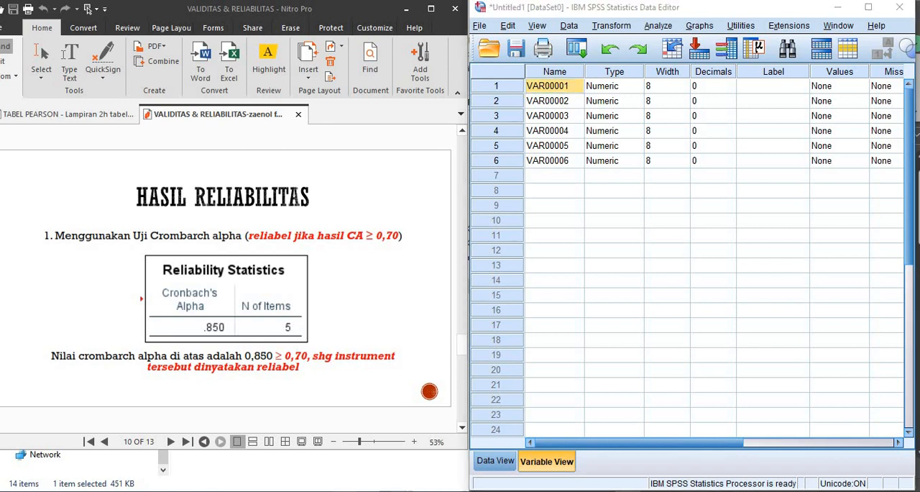
key("alt+Tab")
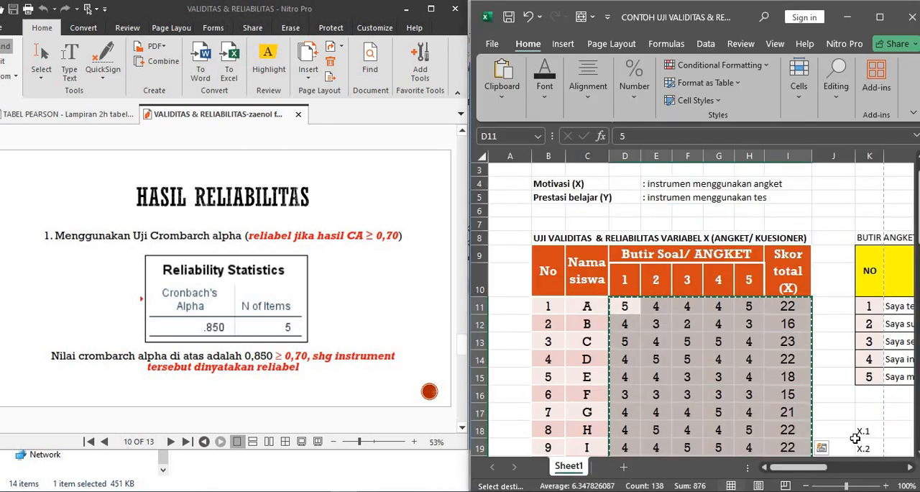
left_click(865, 430)
key("Down")
key("Down")
key("Down")
key("Down")
key("Down")
key("Down")
key("Down")
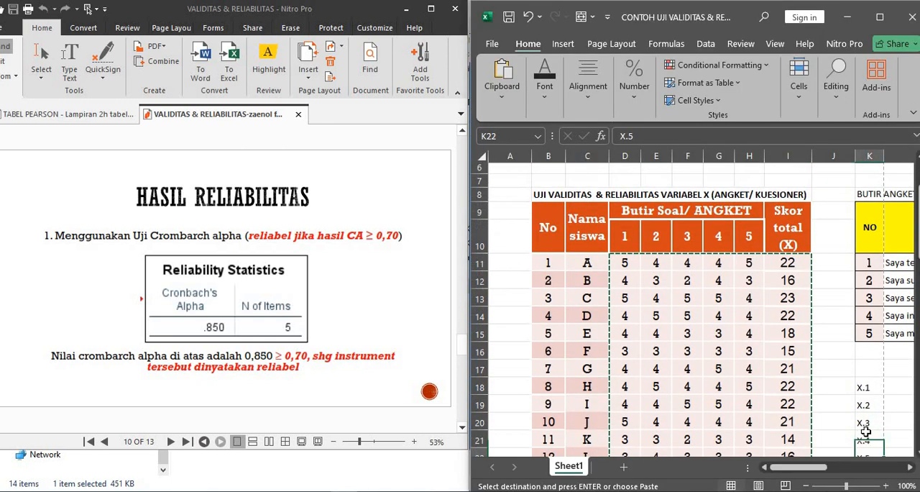
key("Up")
key("Up")
key("Up")
key("Up")
key("Up")
key("Up")
key("Up")
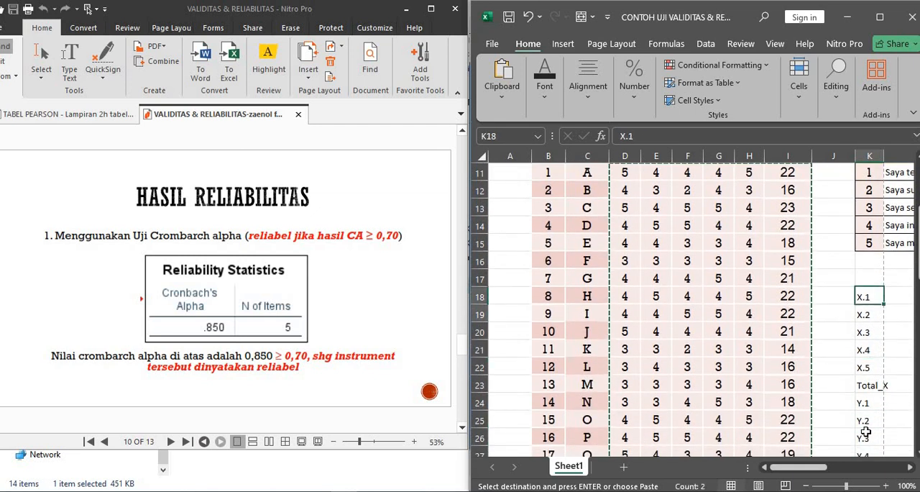
key("shift+Down")
key("shift+Down")
key("shift+Down")
key("shift+Down")
key("shift+Down")
key("ctrl+c")
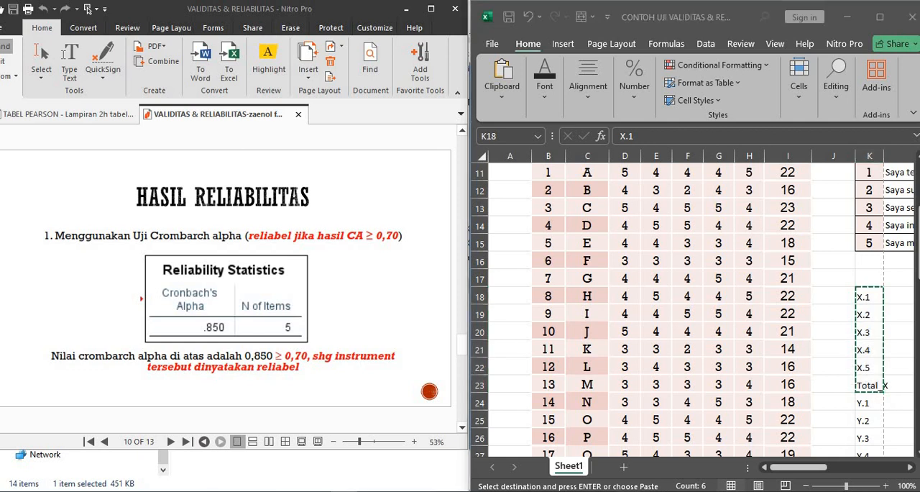
- Return to the SPSS Data Editor and paste the copied list as both the names and the labels of the six variables
key("alt+Tab")
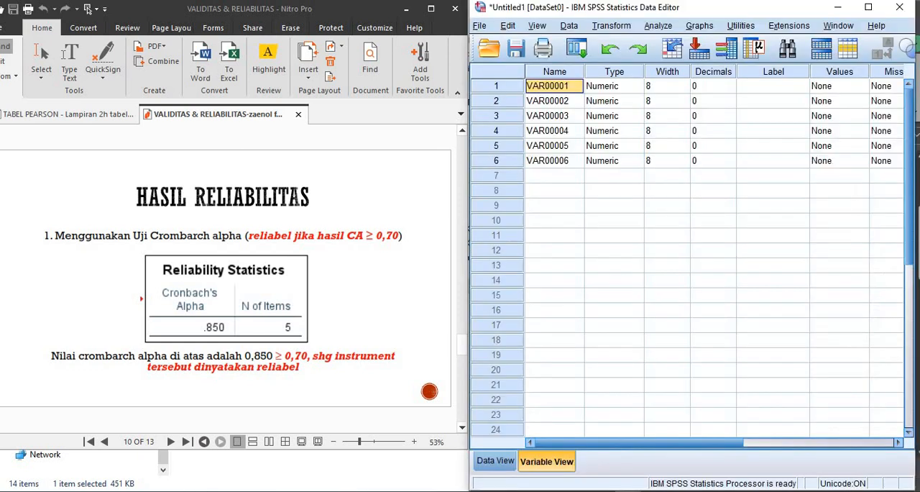
right_click(555, 88)
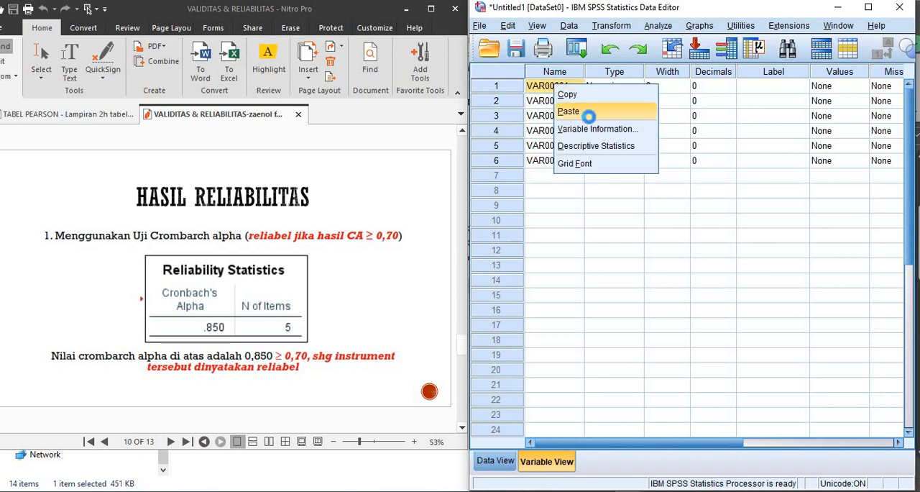
left_click(591, 113)
left_click(773, 88)
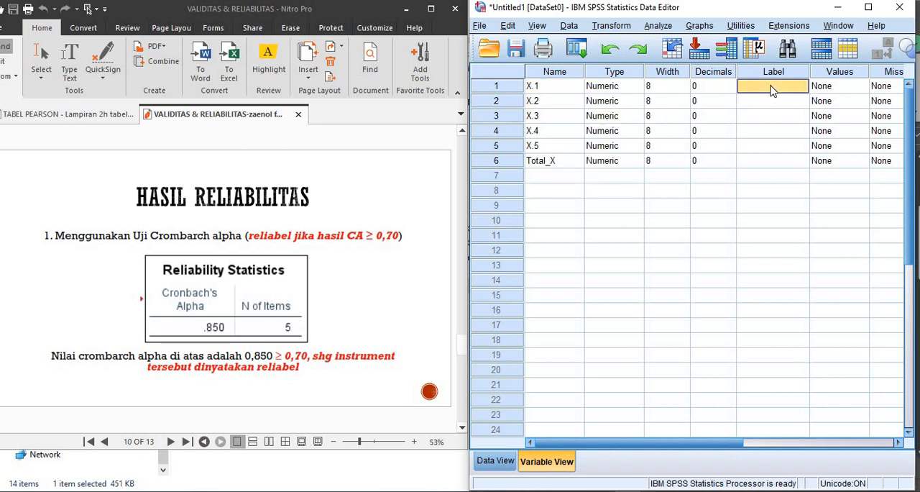
right_click(772, 88)
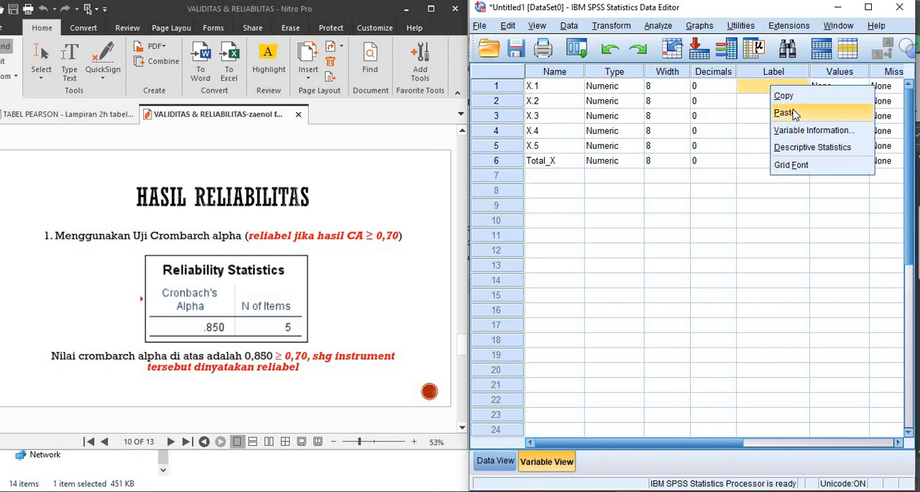
left_click(793, 114)
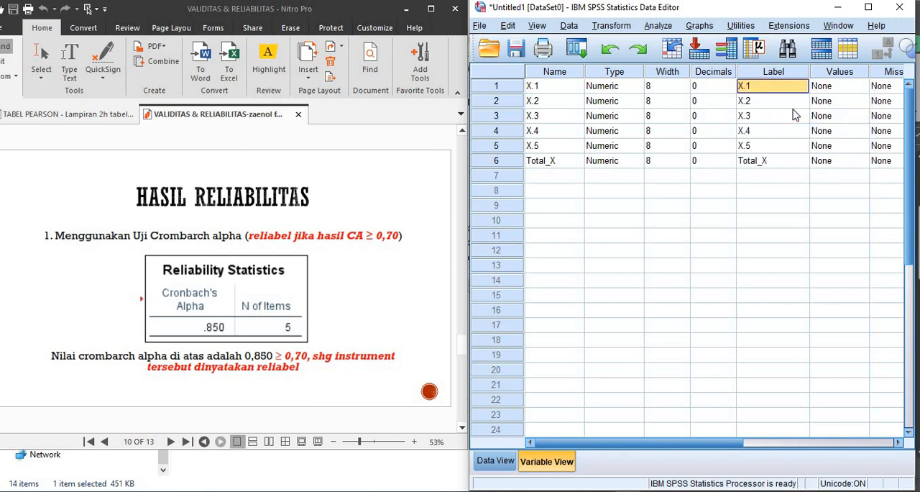
- Compare the labels of the six variables in SPSS with the numbered questionnaire item list in the Excel sheet
left_click(748, 106)
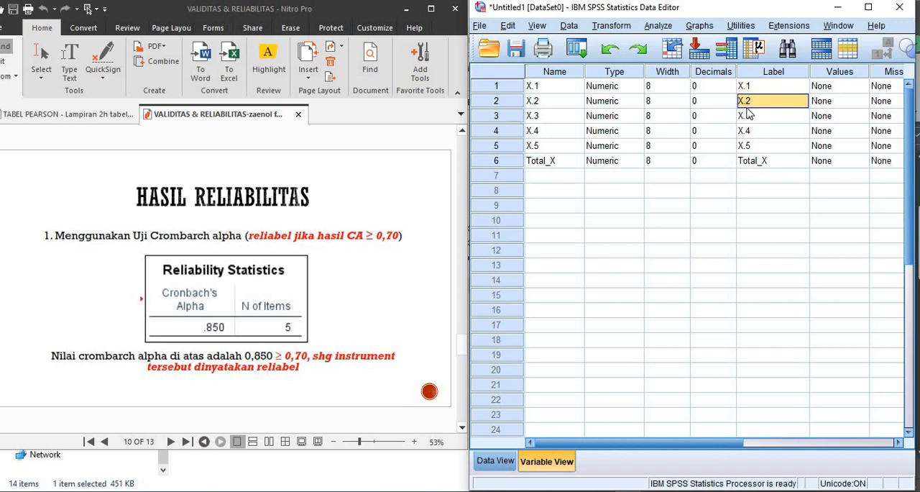
left_click(745, 89)
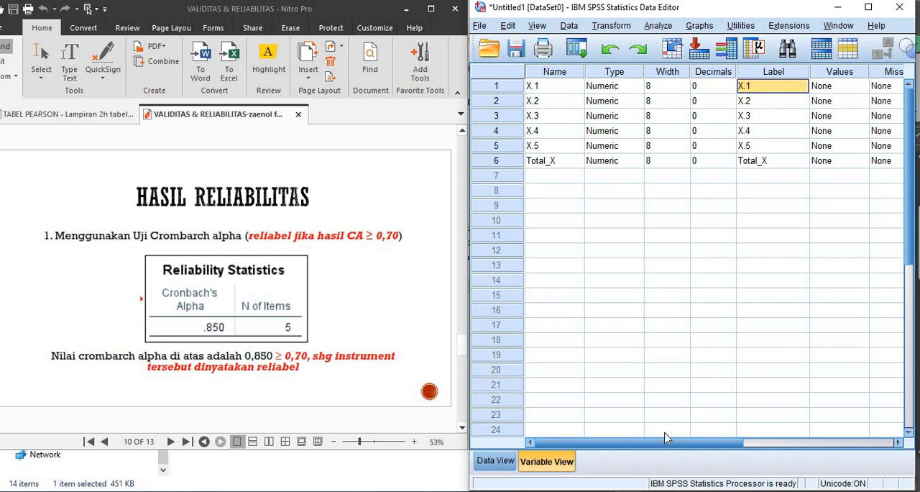
key("alt+Tab")
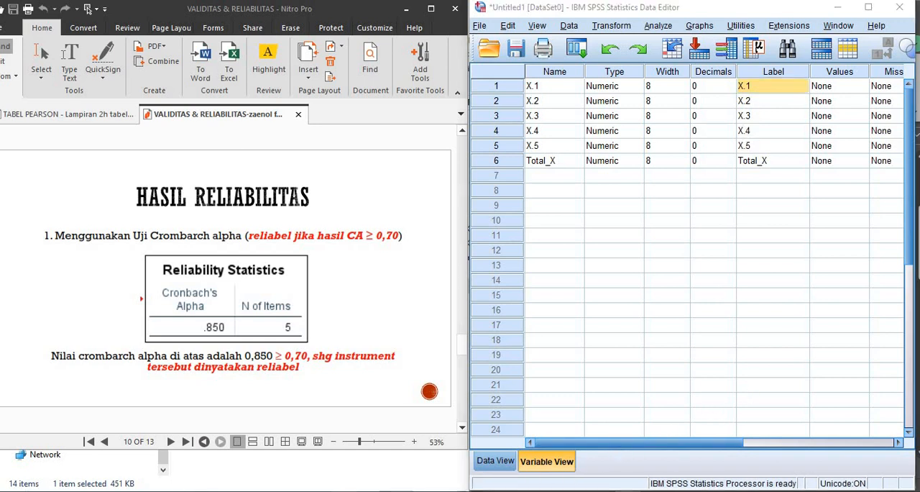
key("Up")
key("Up")
key("Up")
key("Up")
key("Up")
key("Up")
key("Up")
key("Up")
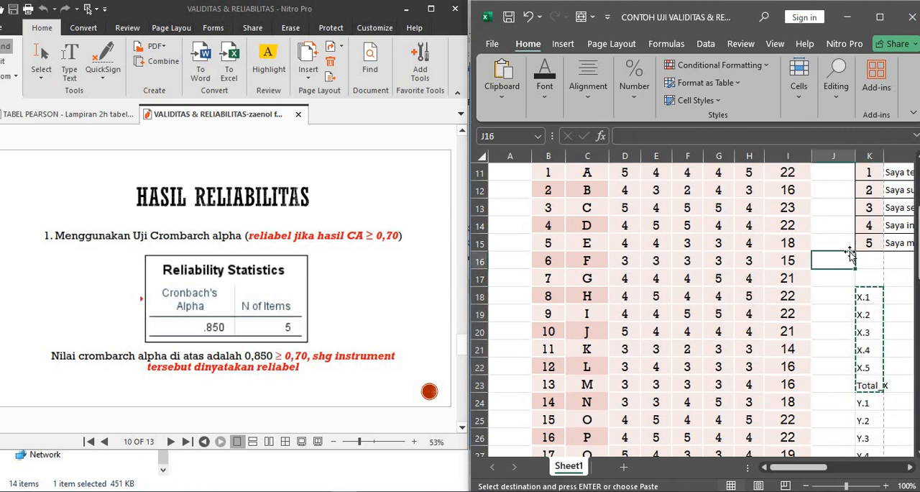
key("Down")
key("Down")
key("Down")
key("Down")
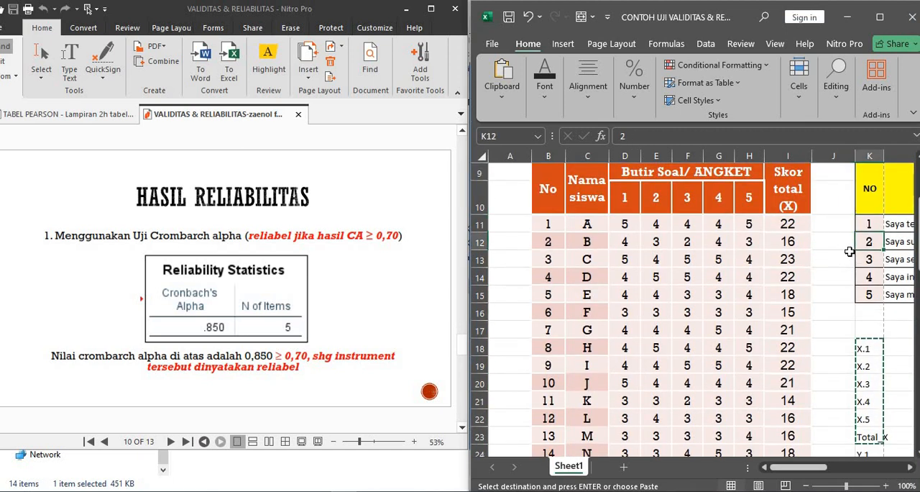
key("Down")
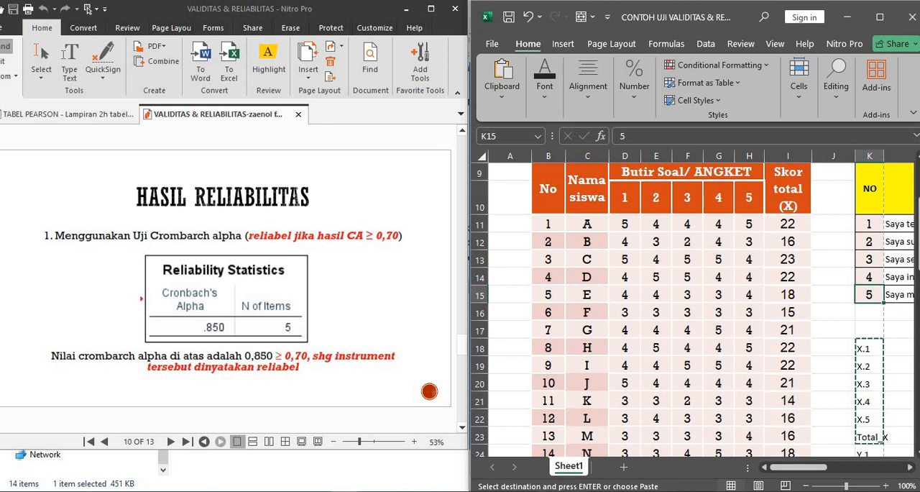
key("alt+Tab")
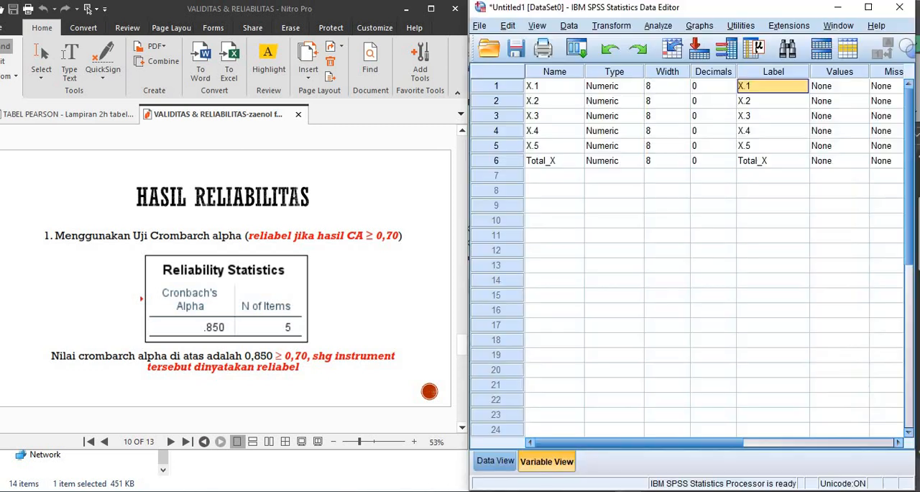
left_click(756, 107)
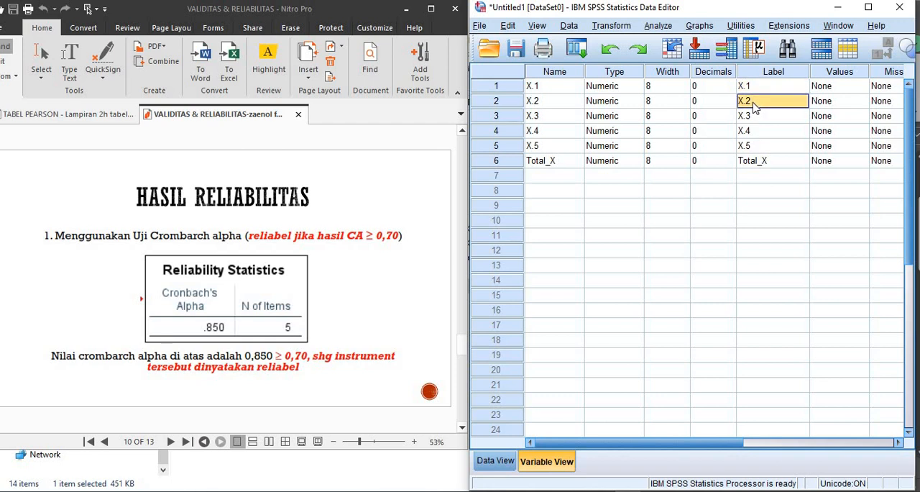
left_click(750, 119)
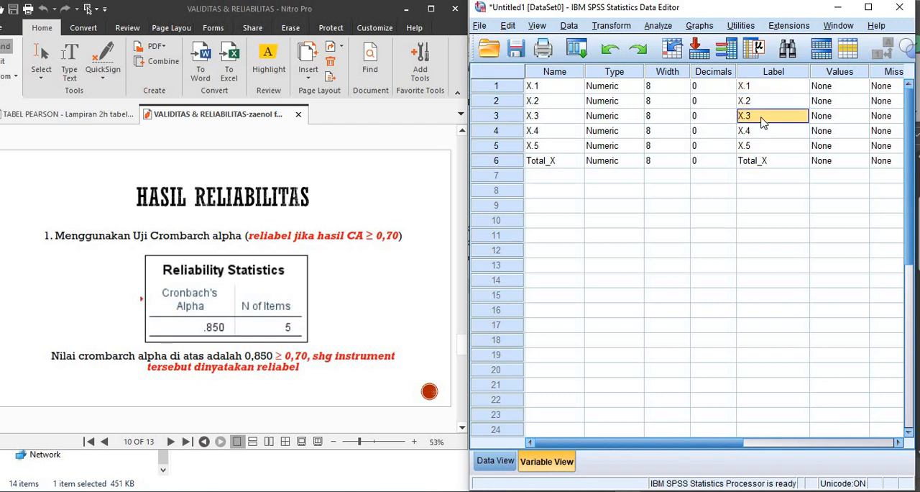
left_click(759, 161)
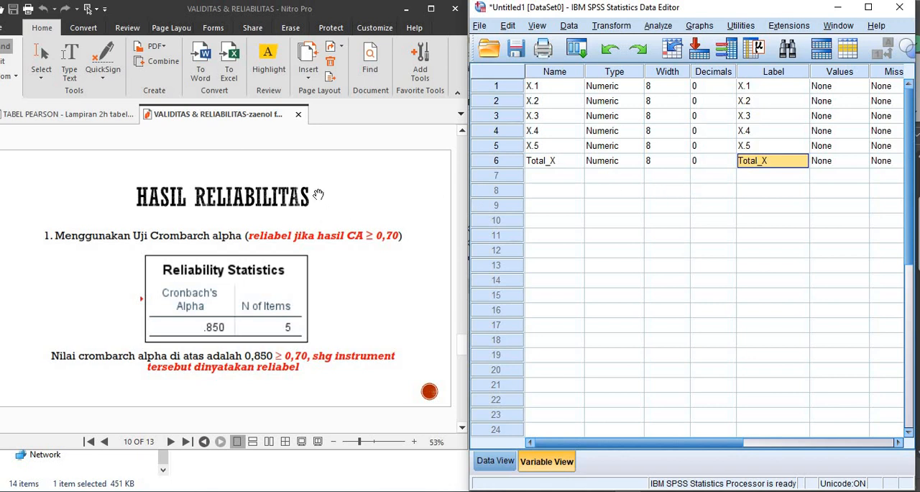
left_click(697, 204)
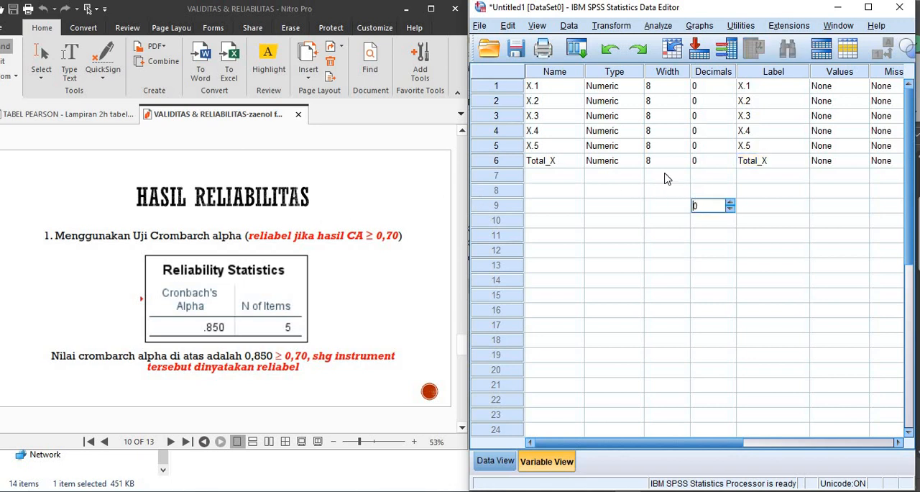
left_click(653, 146)
left_click(320, 205)
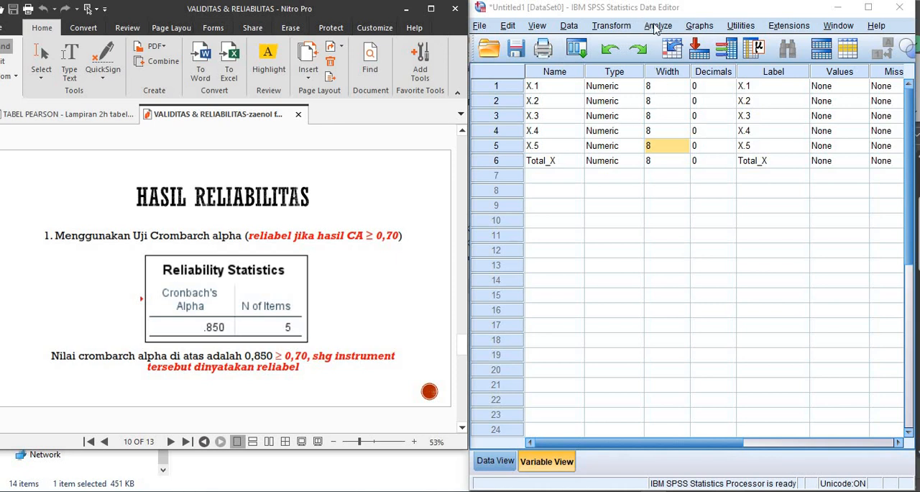
- Open Reliability Analysis and add X.1, X.2, X.3, X.4 and X.5 as the items, leaving out Total_X
left_click(655, 29)
mouse_move(723, 264)
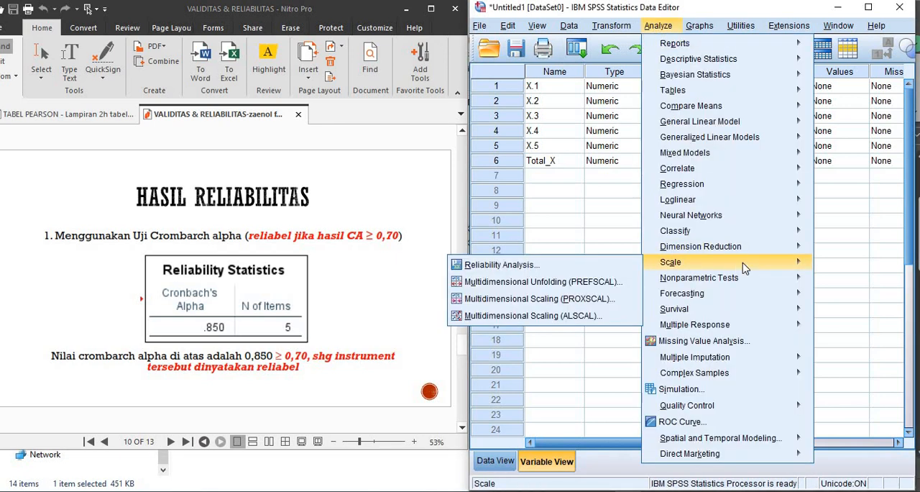
left_click(532, 265)
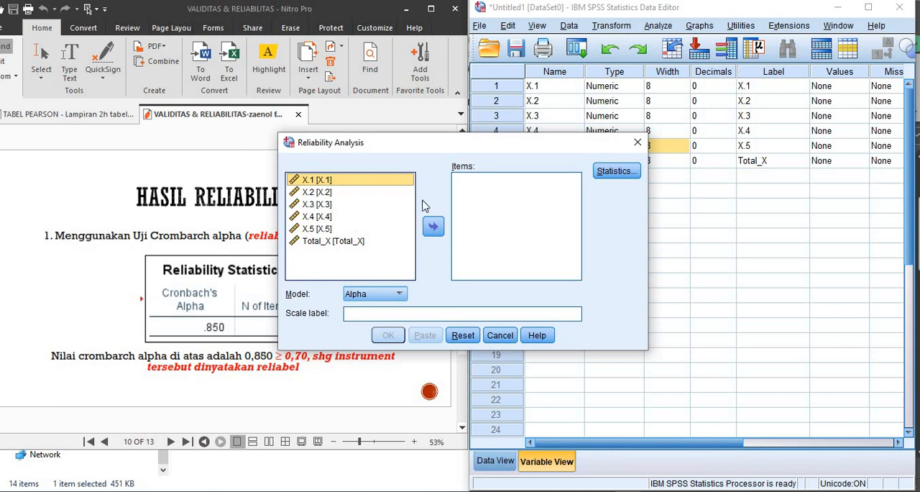
left_click(330, 193, "shift")
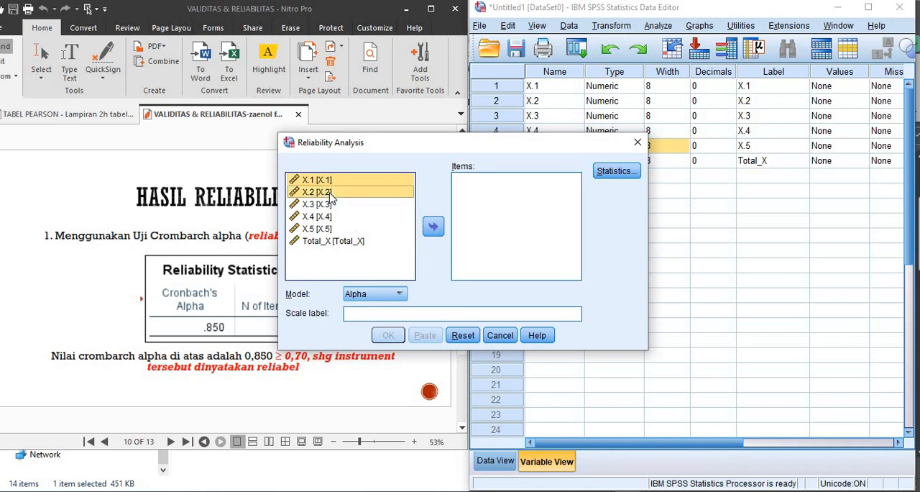
left_click(340, 206, "shift")
left_click(328, 218, "shift")
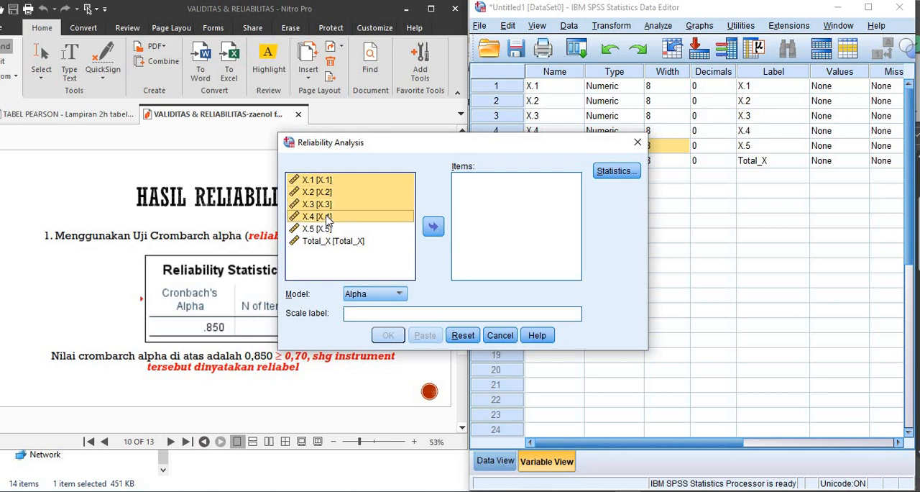
left_click(328, 229, "shift")
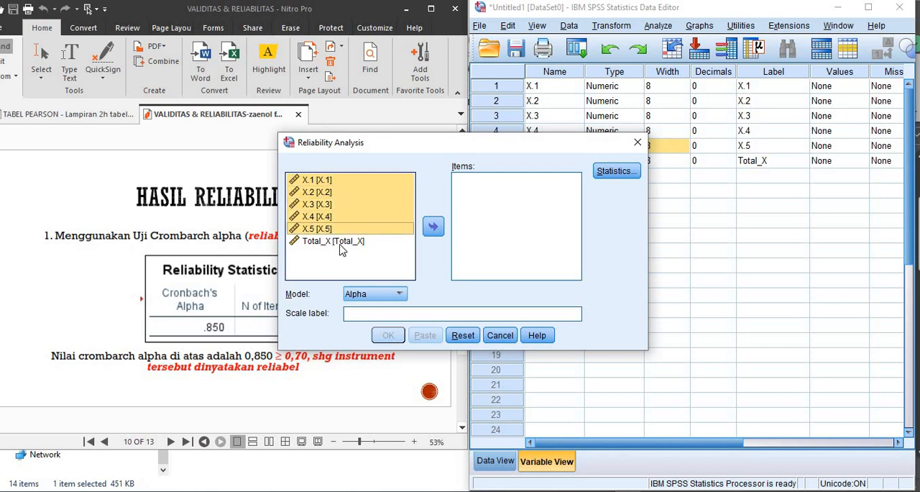
left_click(434, 229)
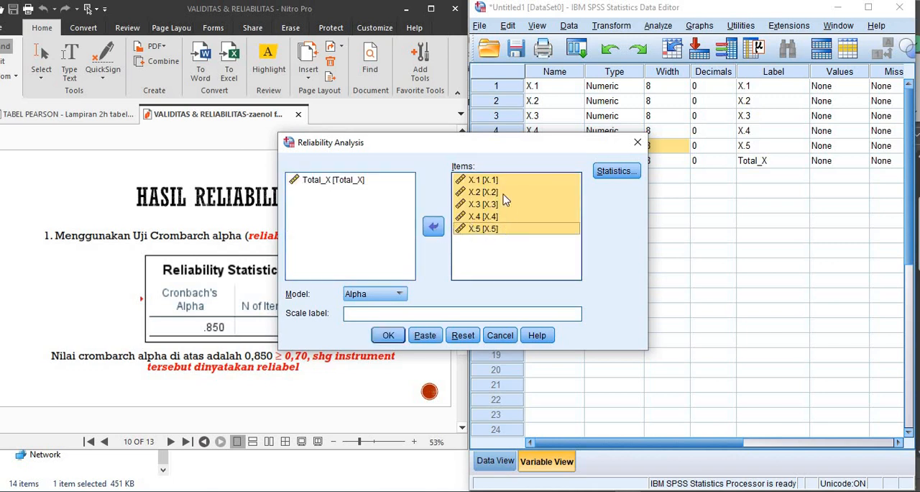
- Choose Alpha as the reliability model and run the analysis
left_click(400, 296)
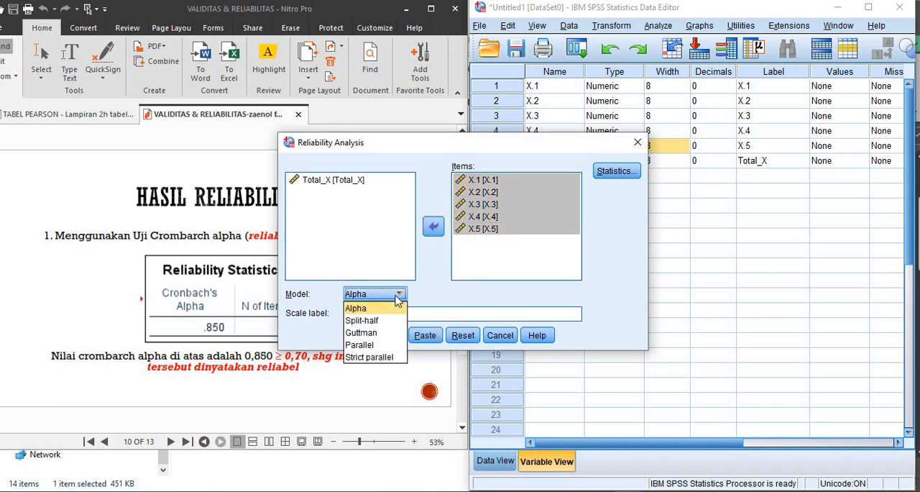
left_click(365, 309)
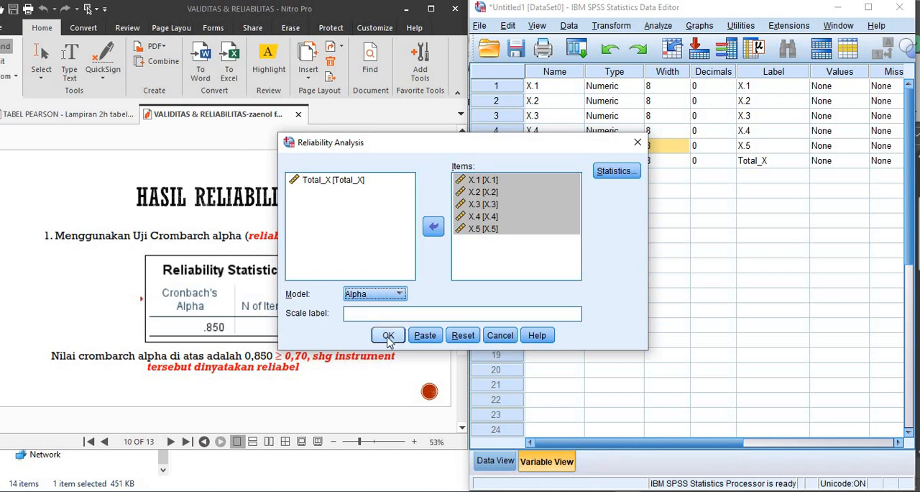
left_click(389, 335)
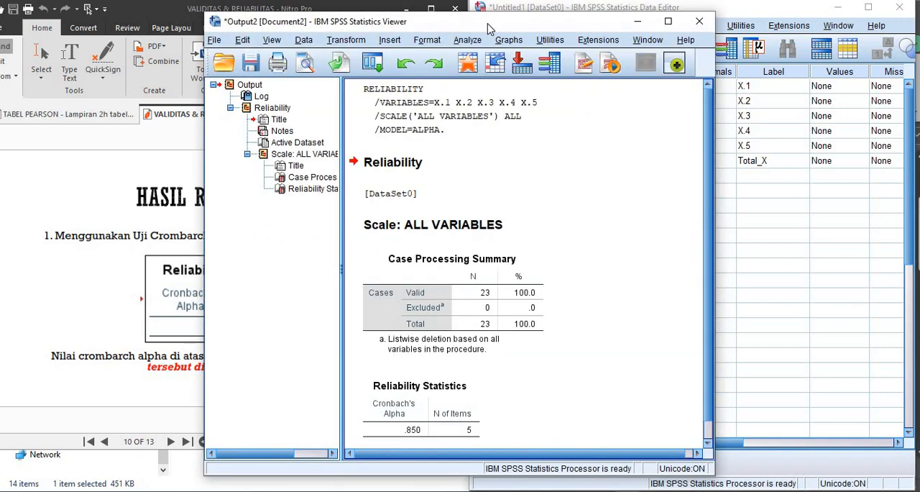
- Place the output viewer beside the reliability slide and examine the Reliability Statistics table with Cronbach's Alpha
left_click_drag(490, 23, 755, 15)
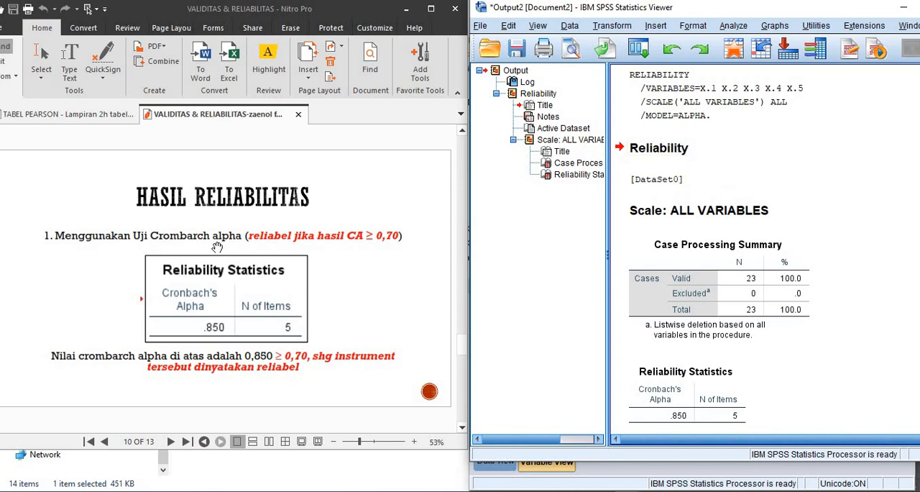
left_click(662, 154)
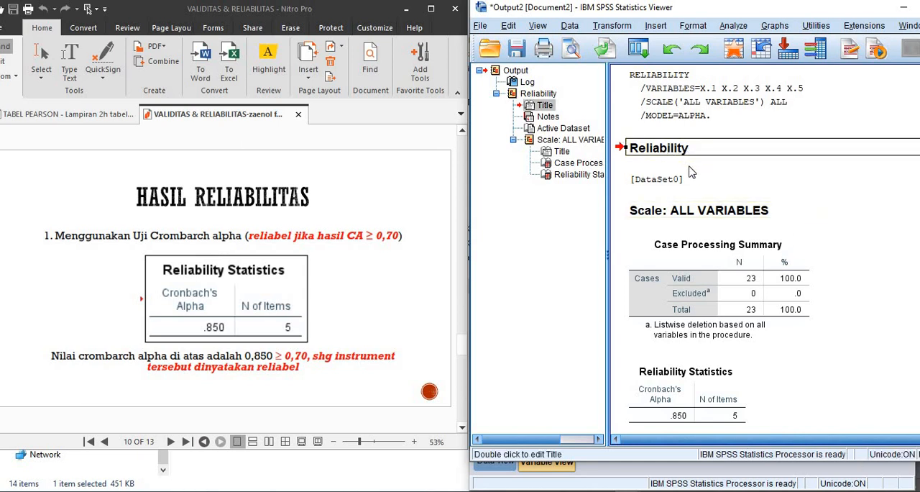
left_click(688, 396)
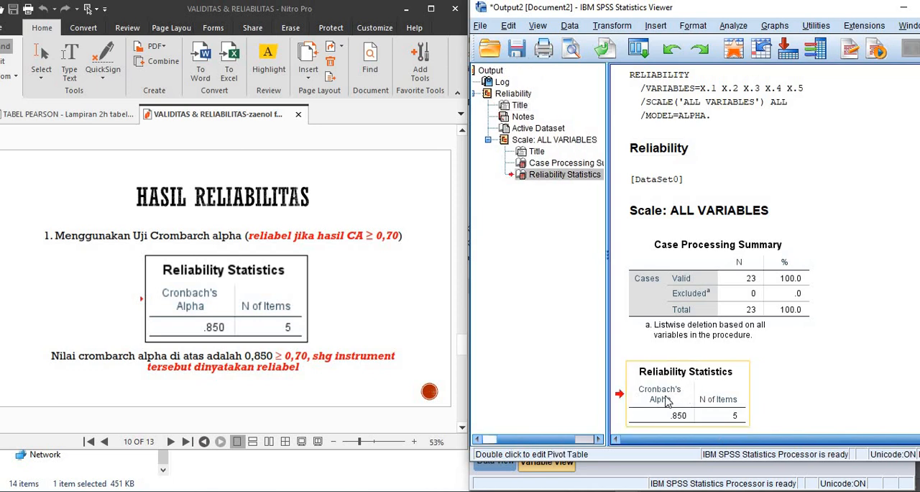
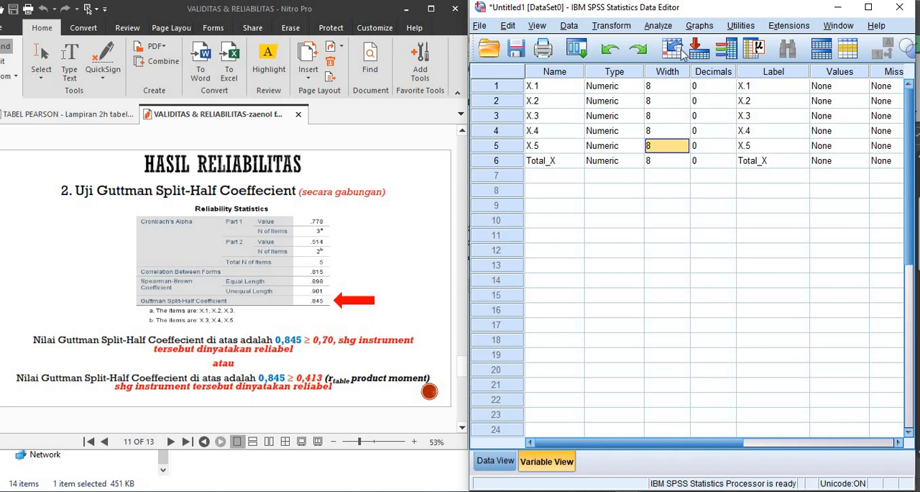
- Open Reliability Analysis and re-add X.1, X.2, X.3, X.4 and X.5 as the items, leaving out Total_X
left_click(658, 27)
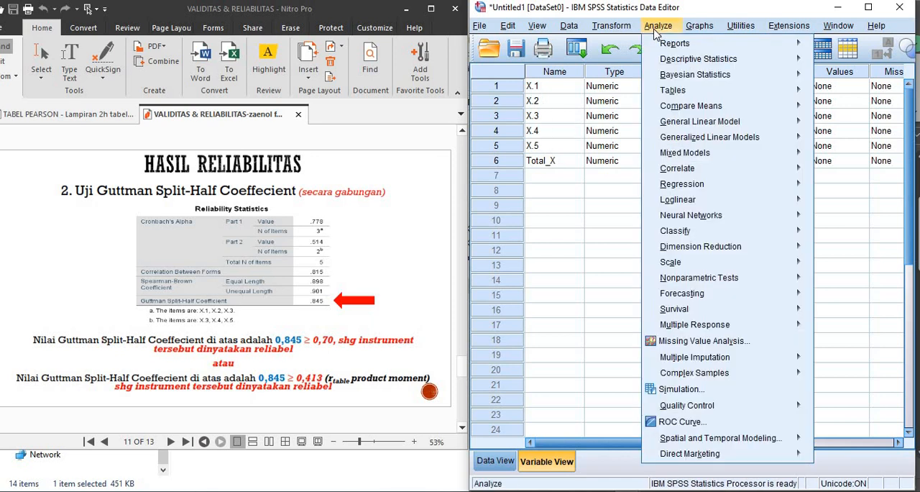
mouse_move(645, 264)
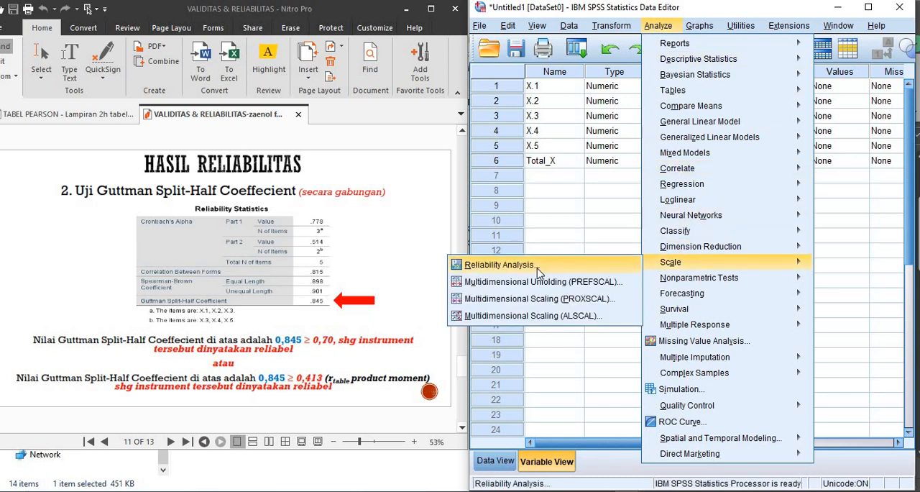
left_click(499, 264)
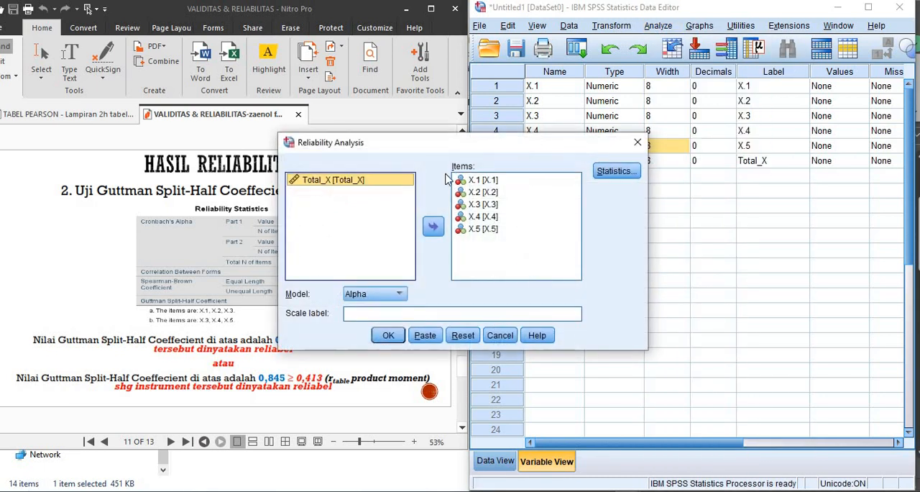
left_click(493, 255)
left_click(472, 181)
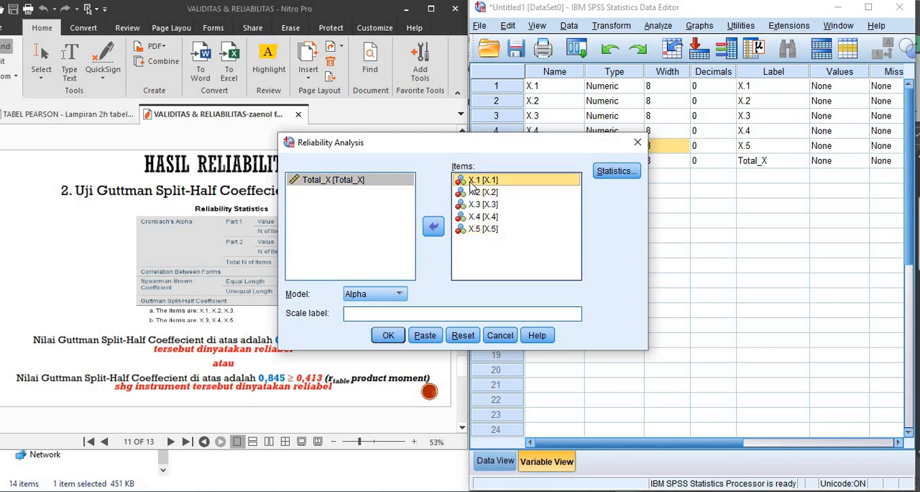
key("ctrl+a")
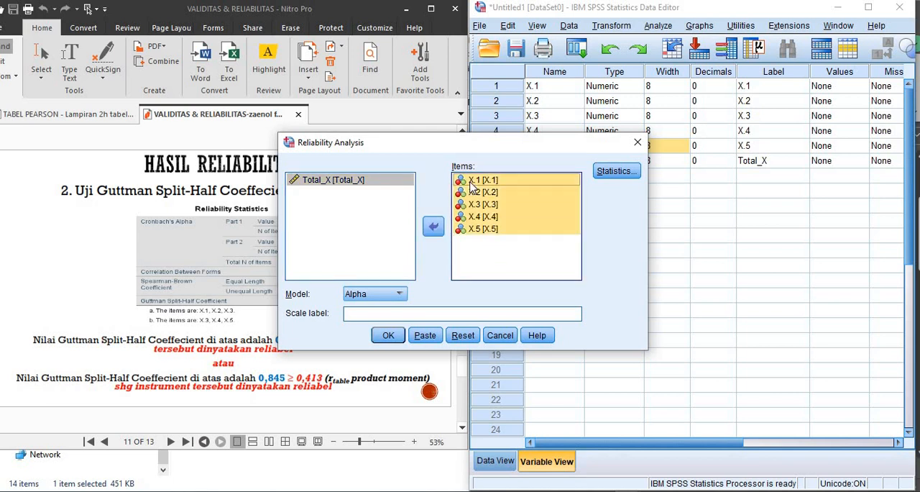
left_click(433, 226)
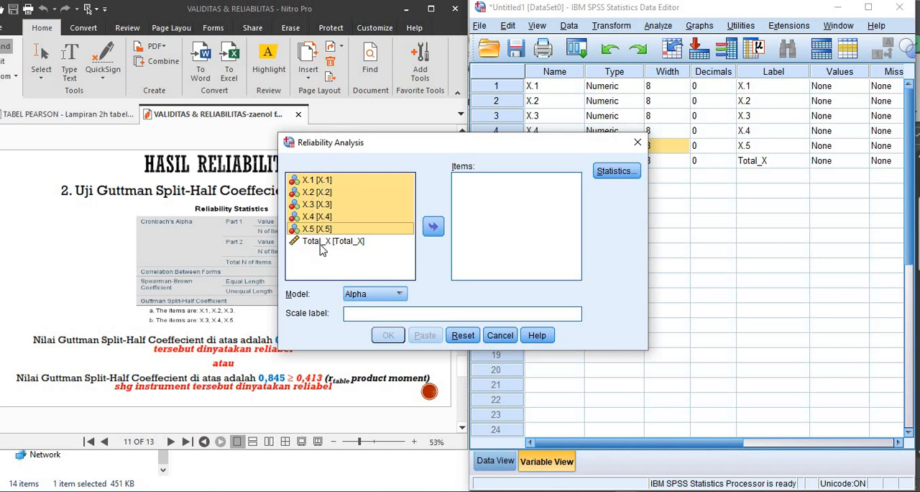
left_click(435, 227)
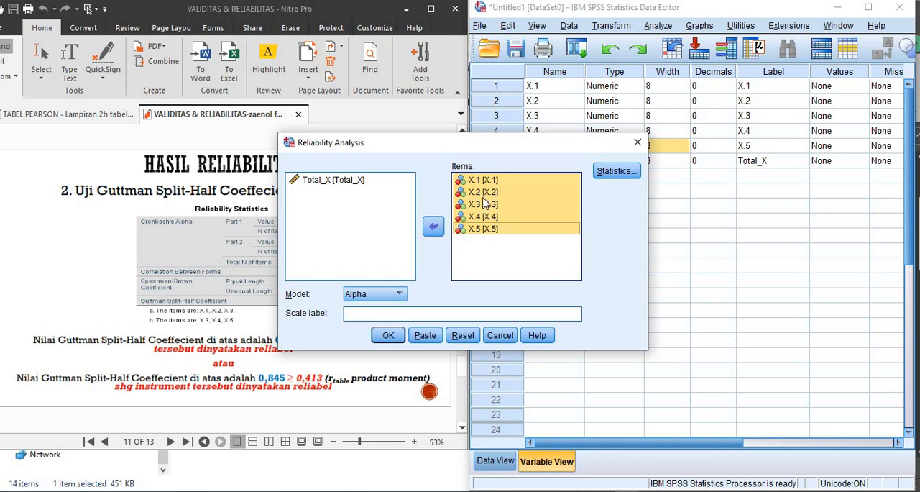
- Include the Scale if item deleted descriptives in the reliability statistics
left_click(616, 173)
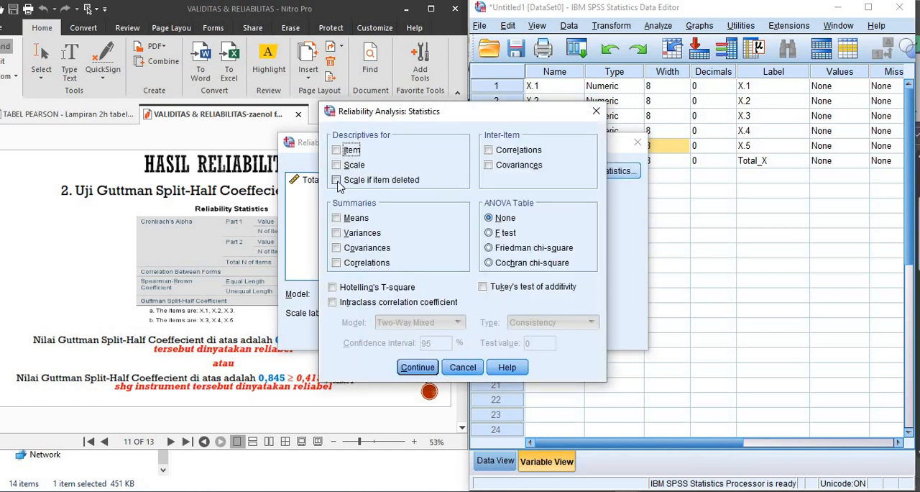
left_click(336, 182)
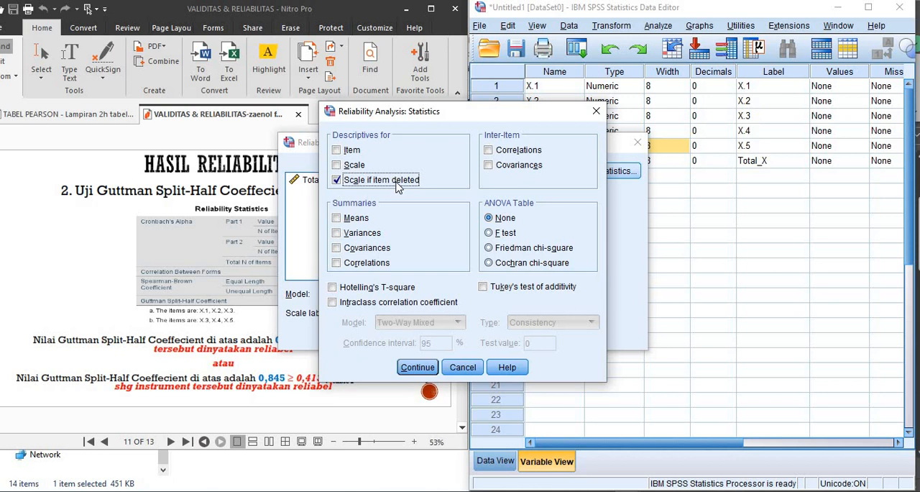
left_click(415, 368)
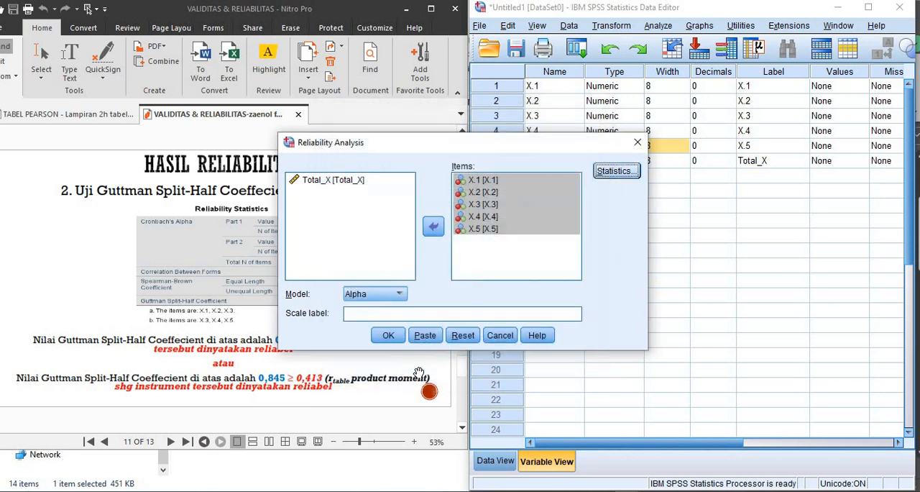
- Choose Split-half as the reliability model and run the analysis
left_click(381, 298)
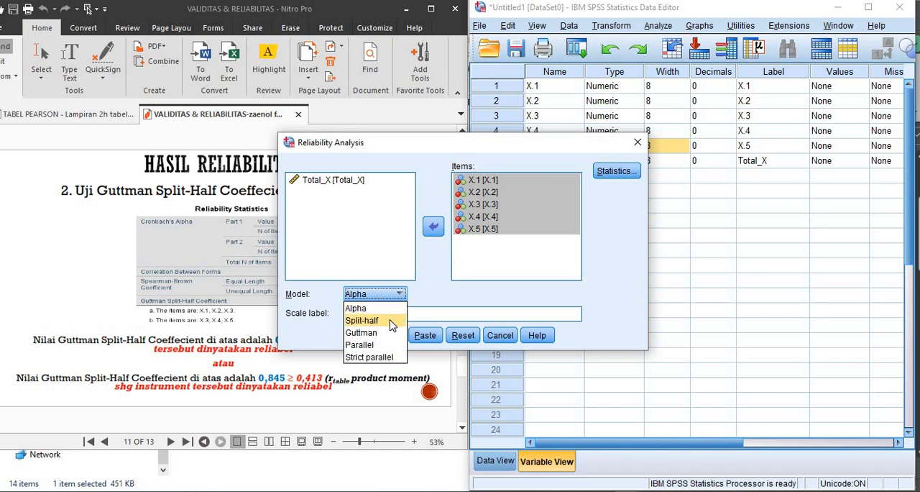
left_click(392, 323)
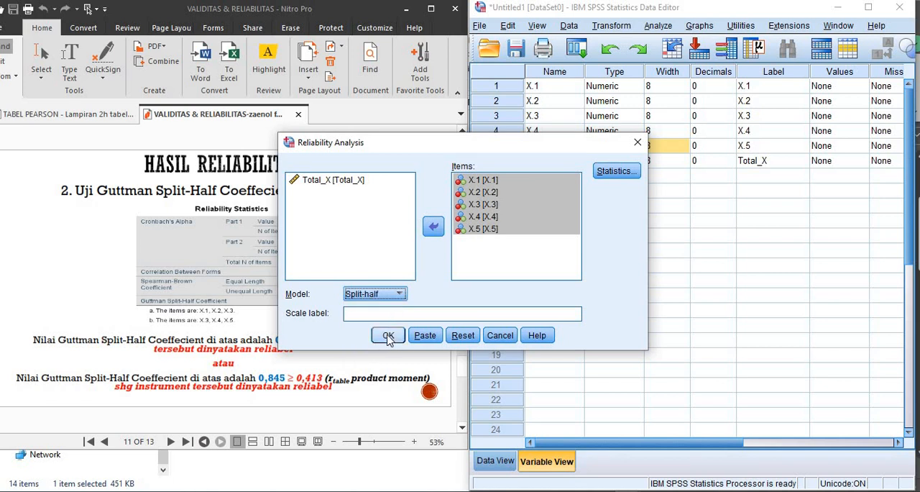
left_click(388, 336)
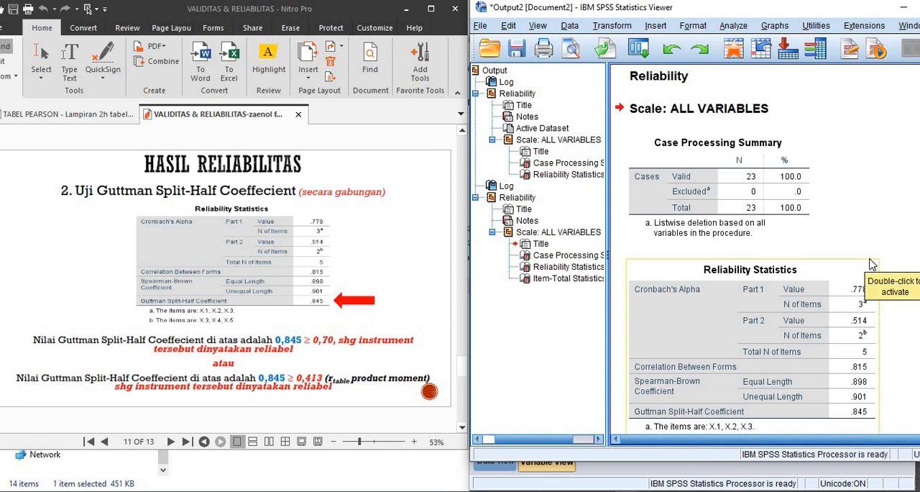
- Examine the split-half Reliability Statistics and look up the 5% critical value for N = 23 in the r Product Moment table
scroll(820, 317, "down", 3)
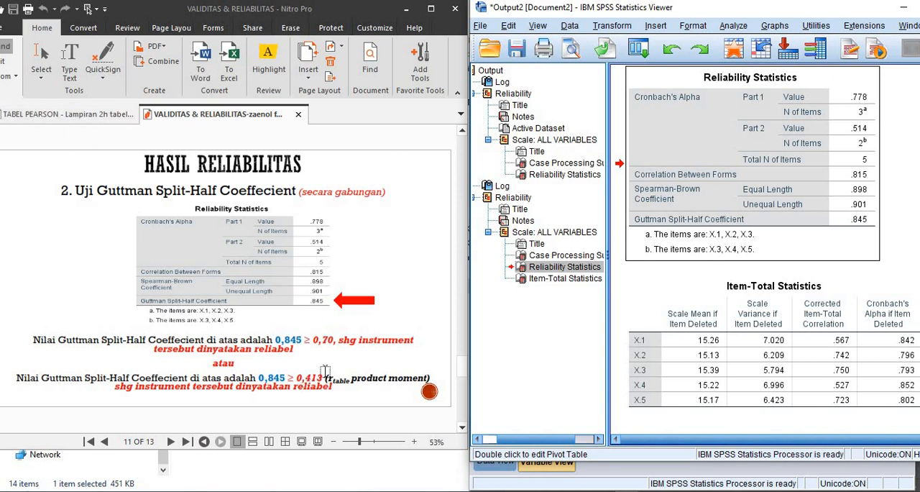
left_click(69, 123)
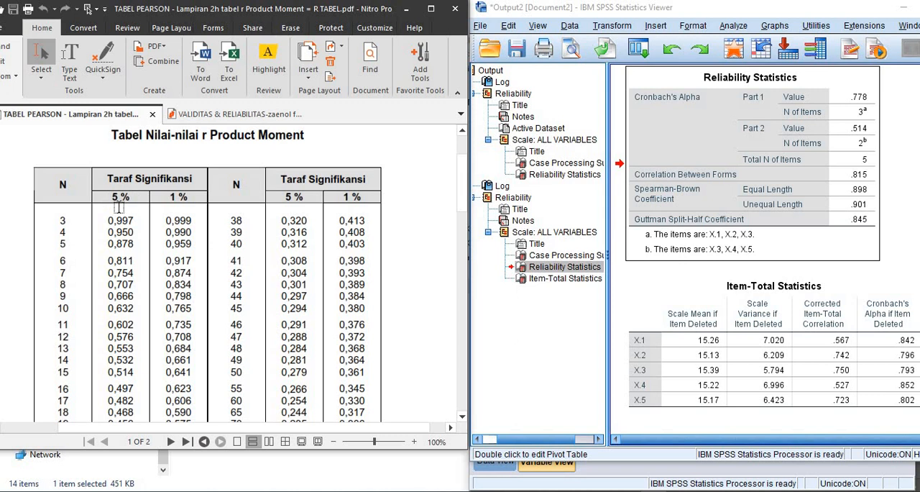
scroll(72, 268, "down", 3)
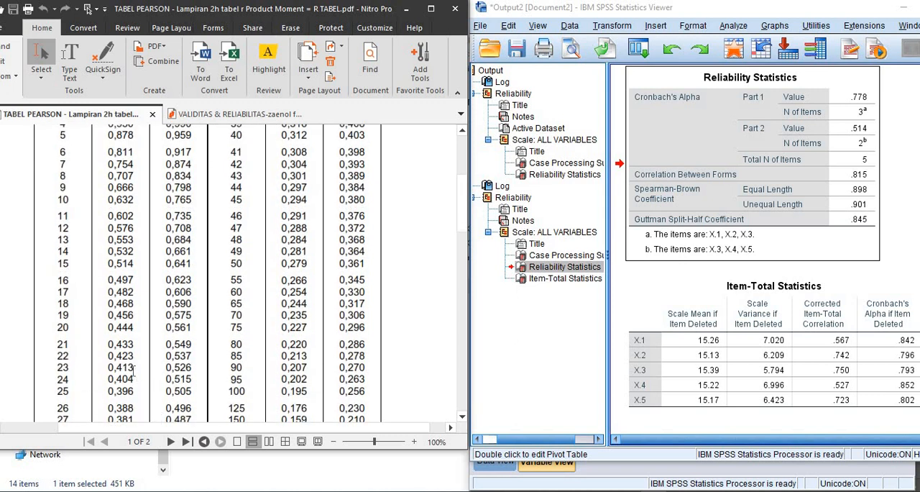
left_click_drag(126, 371, 110, 373)
left_click(227, 117)
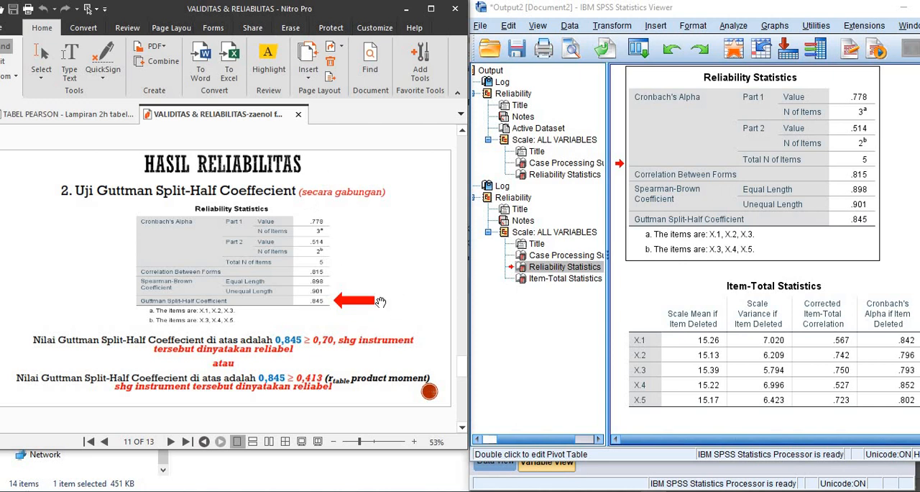
- Compare the Item-Total Statistics output with the slide on per-item Guttman Split-Half reliability
scroll(380, 301, "down", 1)
left_click(892, 371)
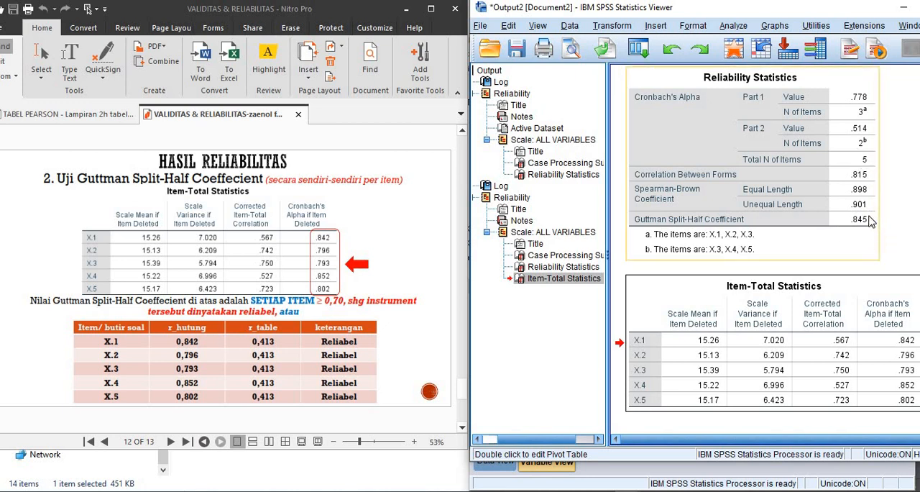
left_click(871, 317)
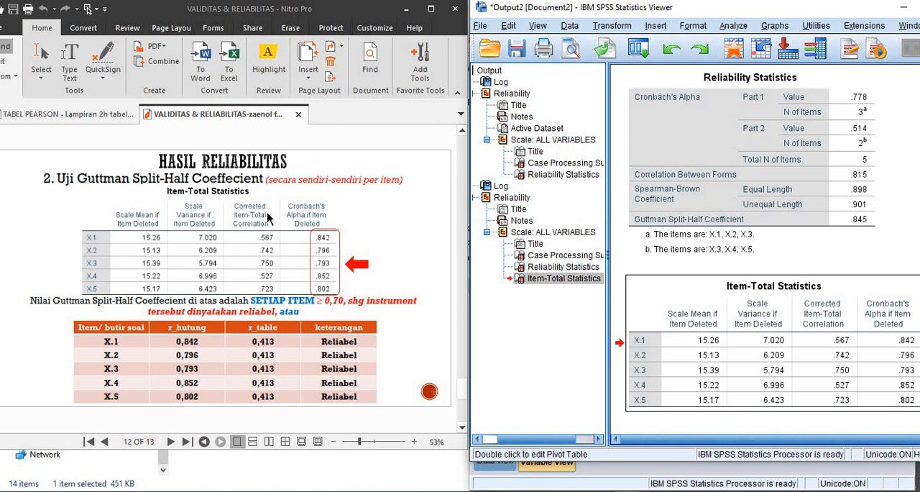
left_click(289, 252)
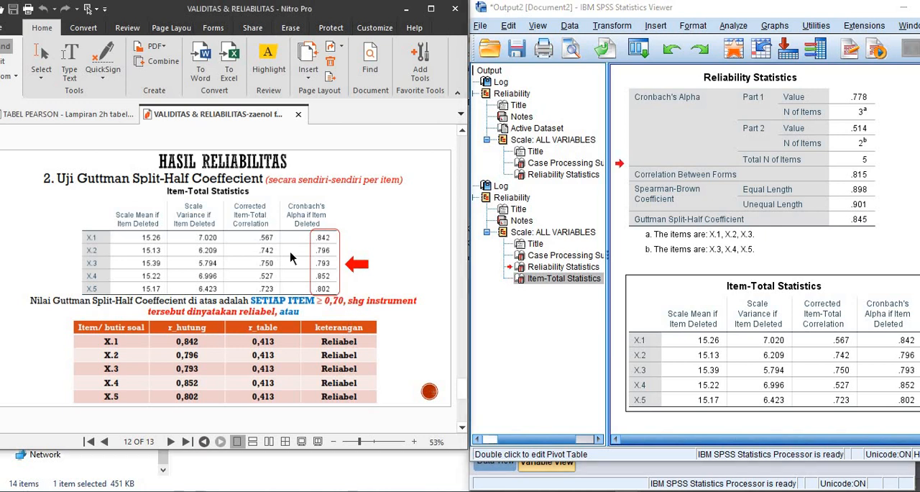
left_click(385, 245)
- Go back to slide 9 and review the criteria for a reliable instrument
scroll(389, 249, "up", 3)
scroll(388, 249, "up", 3)
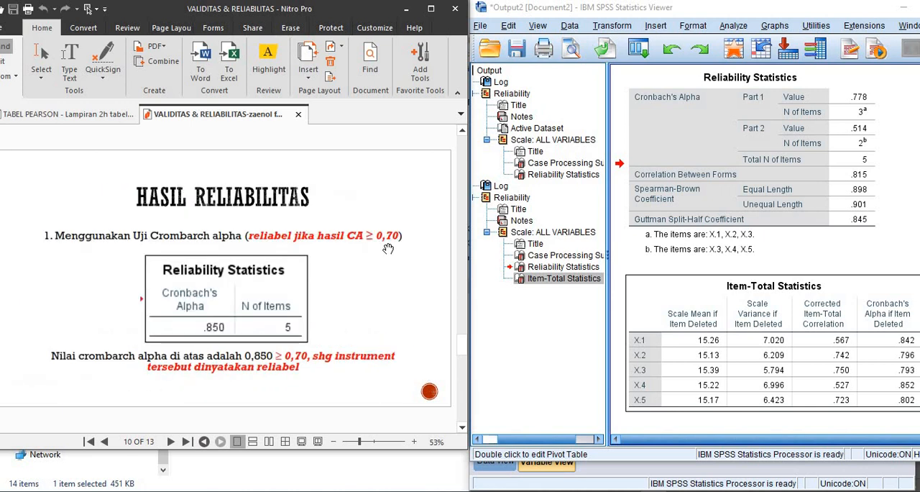
scroll(388, 248, "up", 3)
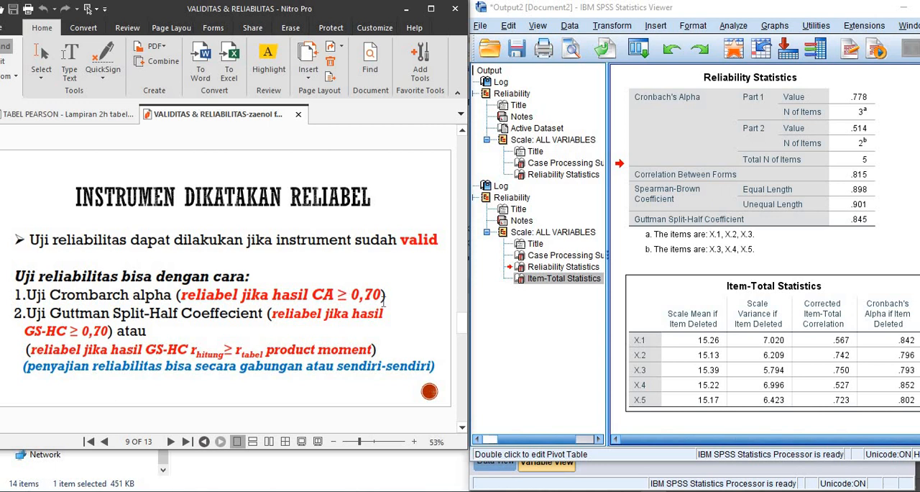
- Return from the output viewer to the SPSS Data Editor
left_click(739, 391)
mouse_move(629, 491)
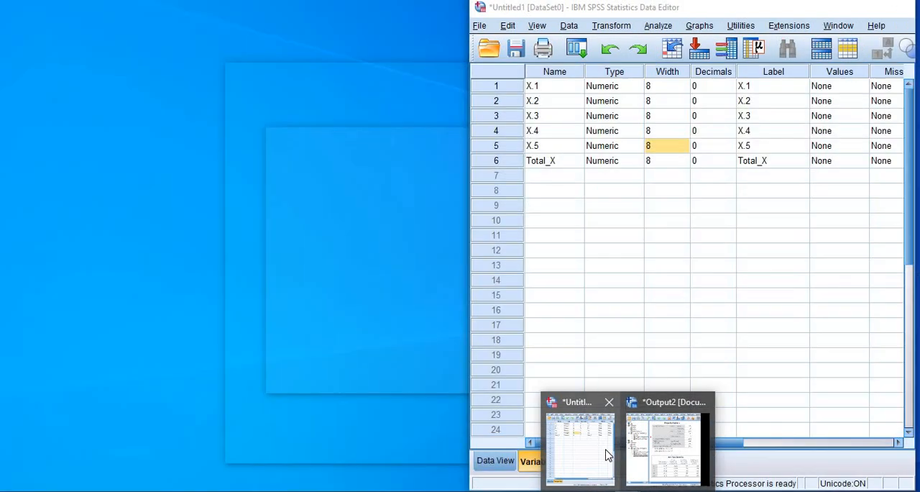
left_click(589, 443)
left_click(597, 161)
left_click(639, 160)
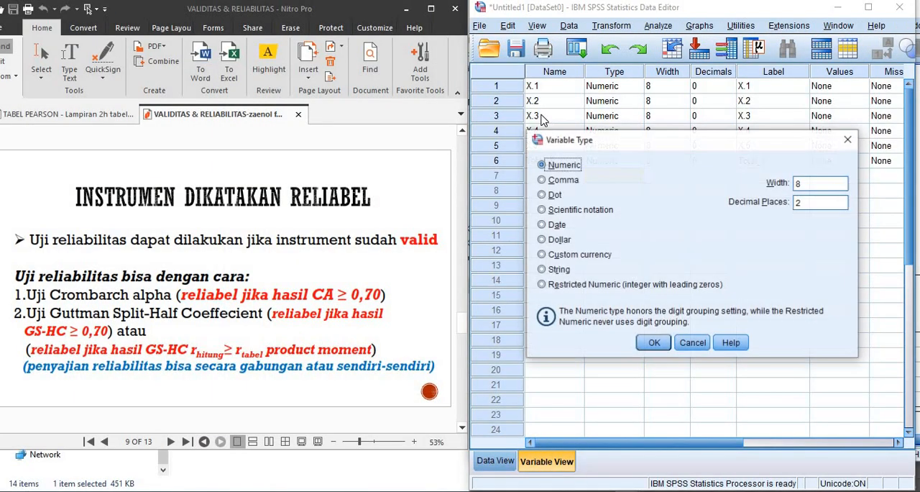
left_click(848, 140)
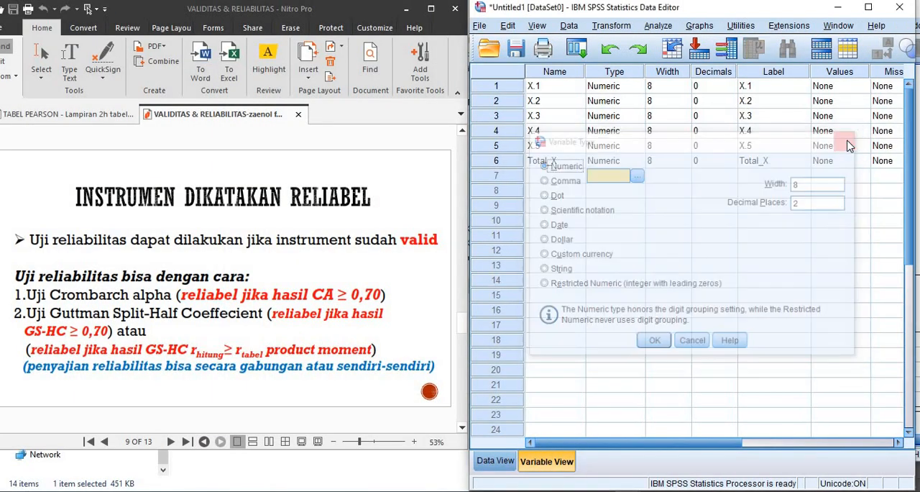
- Open Reliability Analysis and remove X.3 from the items
left_click(657, 26)
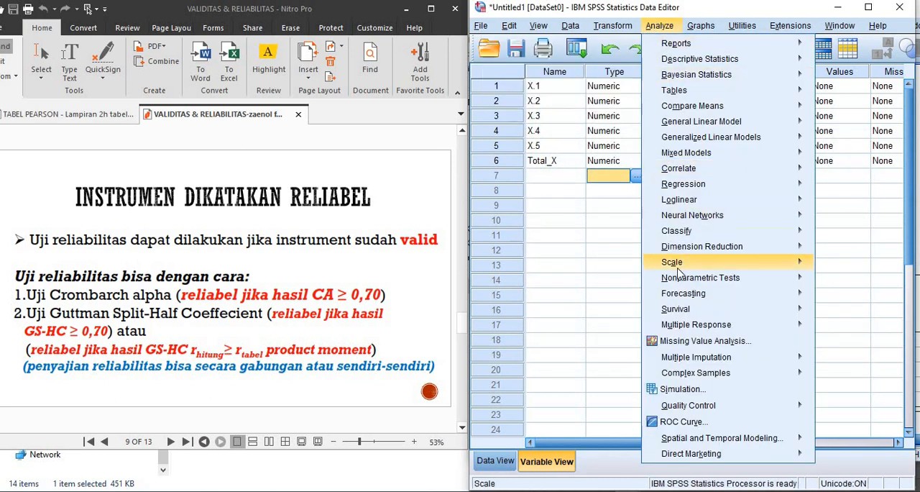
mouse_move(679, 270)
left_click(547, 266)
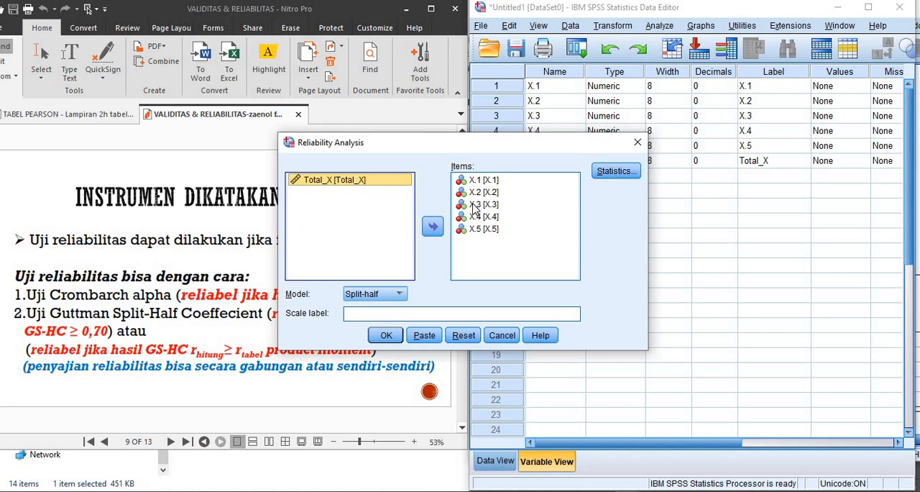
left_click(476, 204)
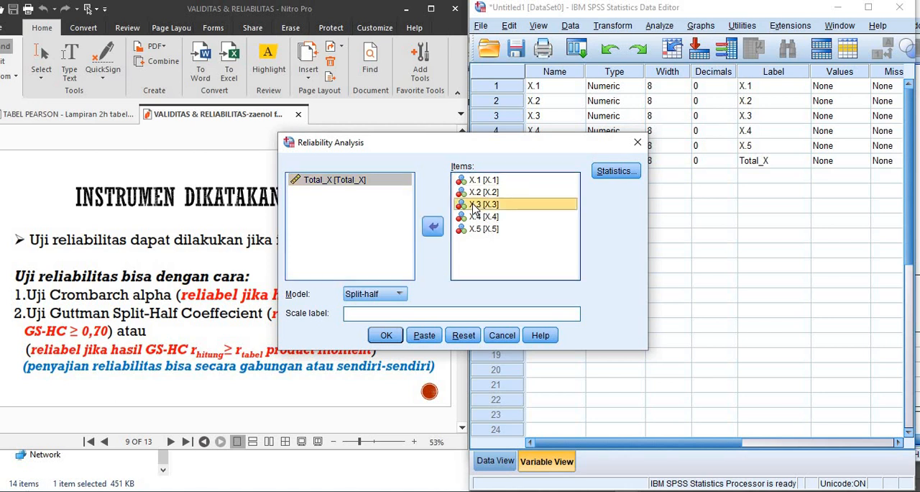
left_click(433, 228)
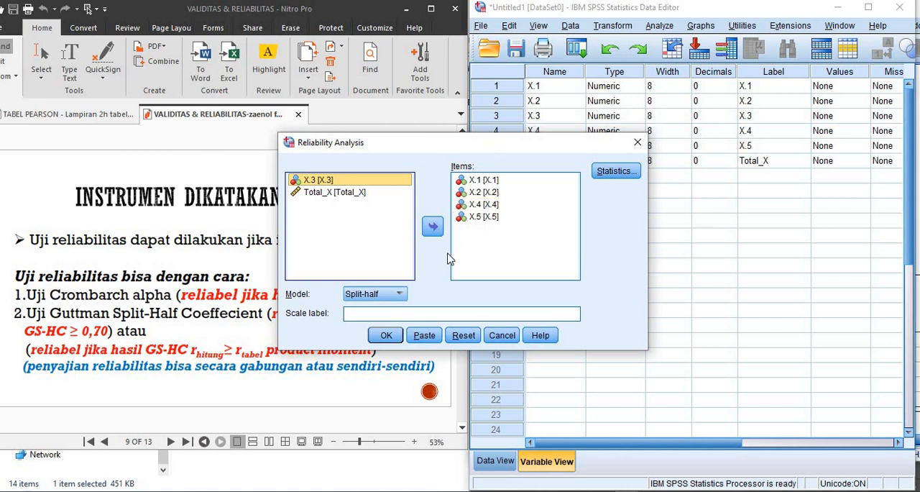
- Try the Alpha model, switch back to Split-half, and check the Scale if item deleted setting without changing the statistics
left_click(393, 296)
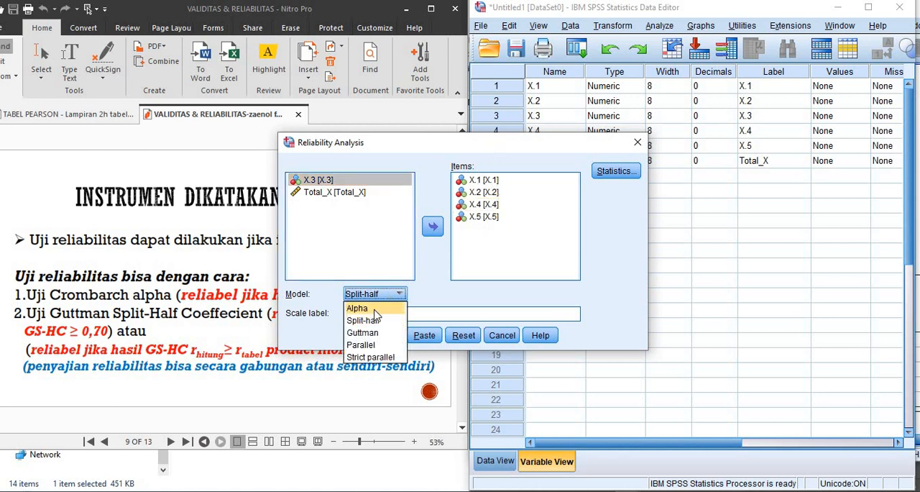
left_click(360, 309)
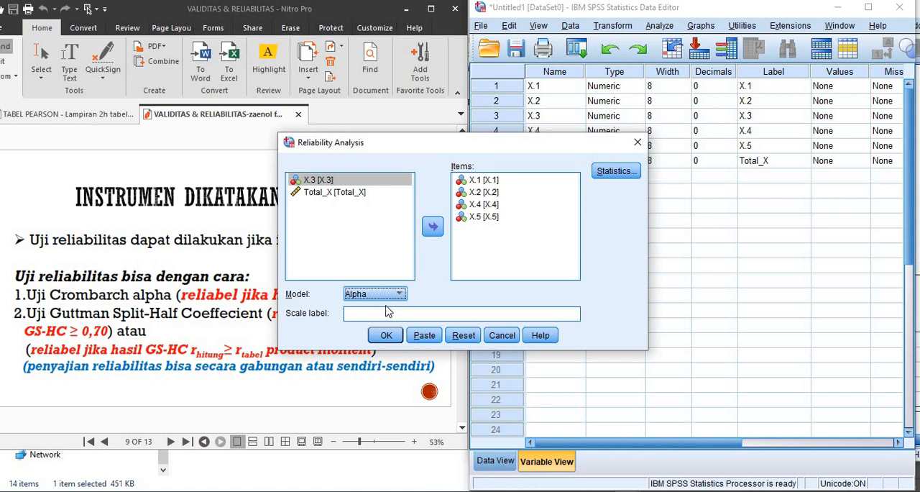
left_click(399, 296)
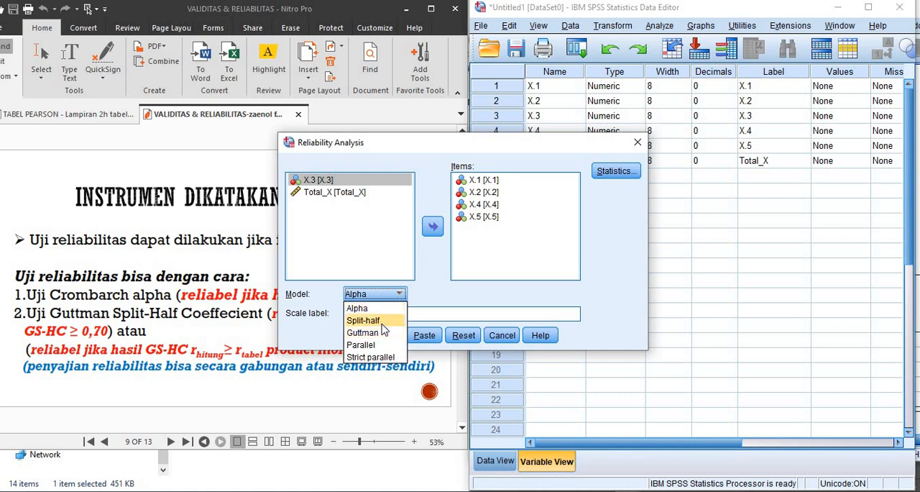
left_click(383, 321)
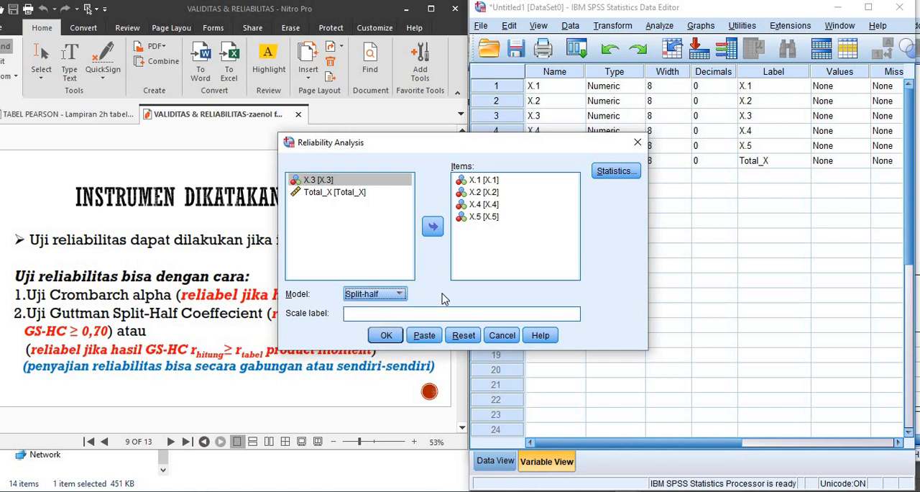
left_click(616, 177)
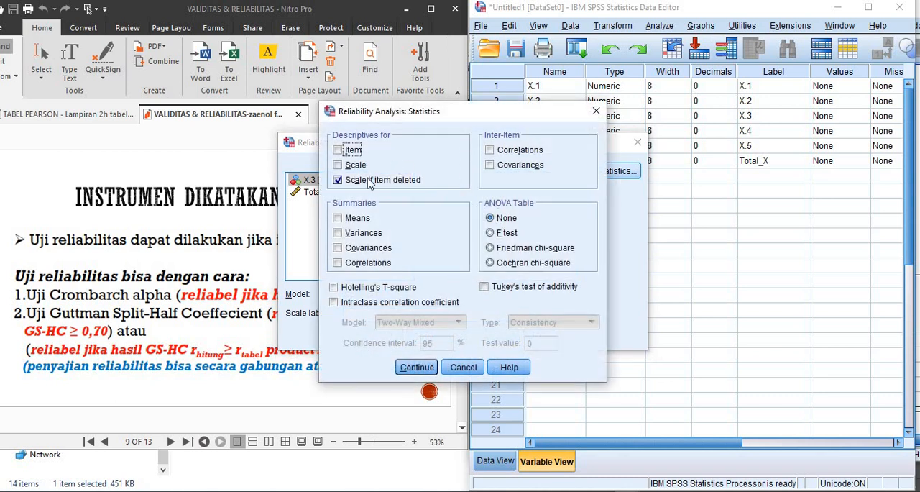
left_click(460, 367)
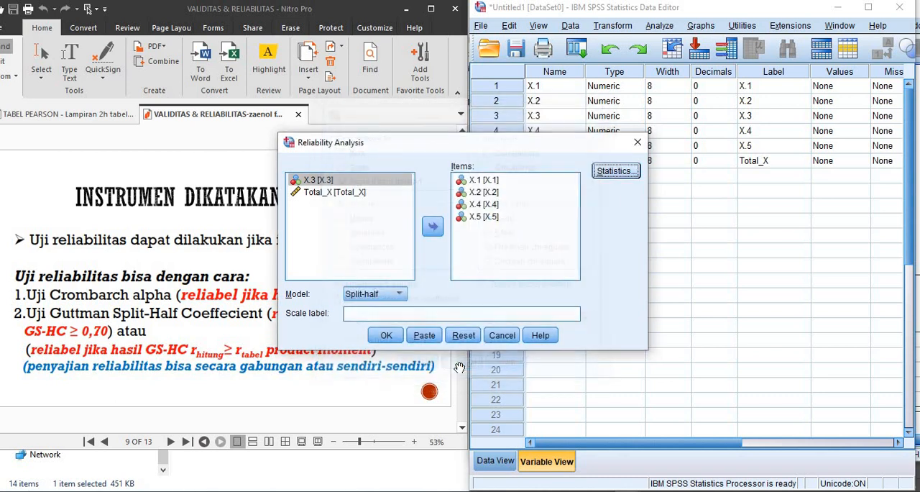
- Run the reliability analysis on X.1, X.2, X.4 and X.5 with the Alpha model and Scale if item deleted turned off, and view its Reliability Statistics
left_click(399, 295)
left_click(360, 306)
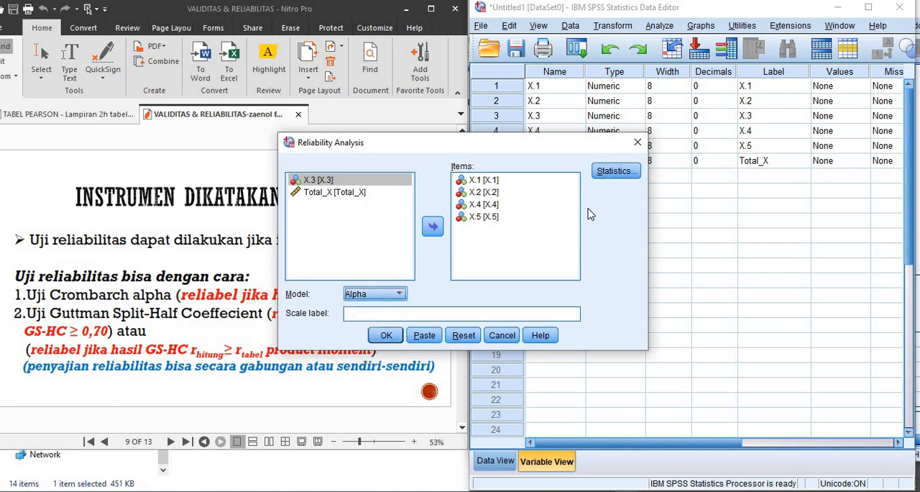
left_click(617, 171)
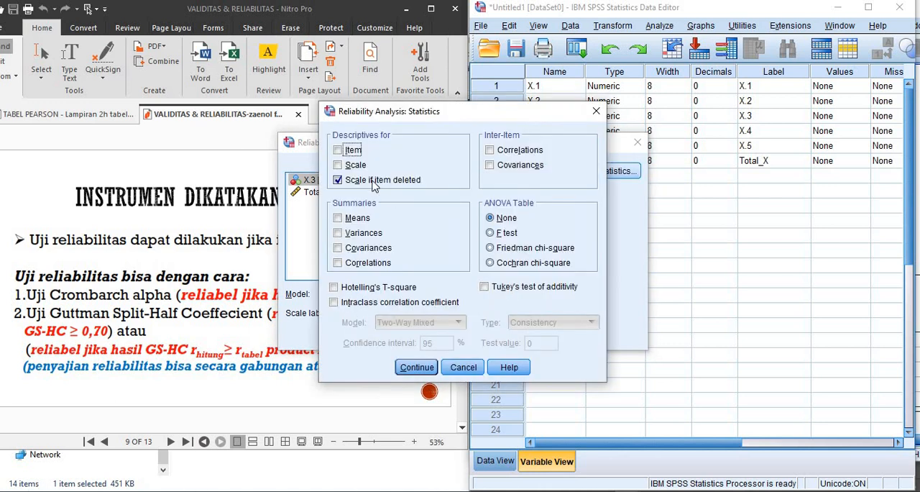
left_click(419, 367)
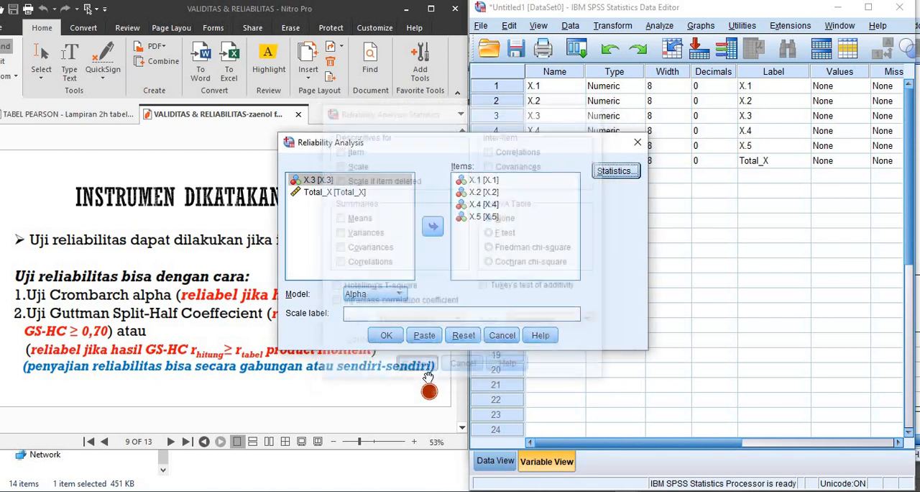
left_click(387, 335)
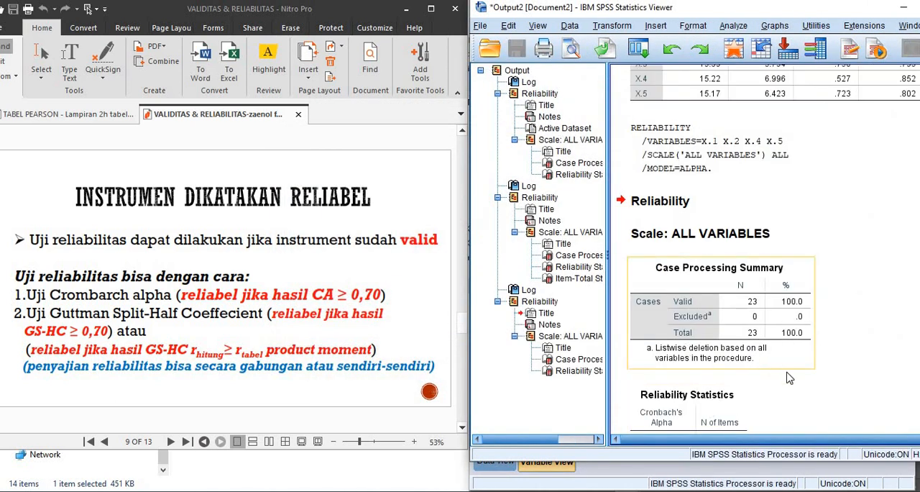
left_click(757, 341)
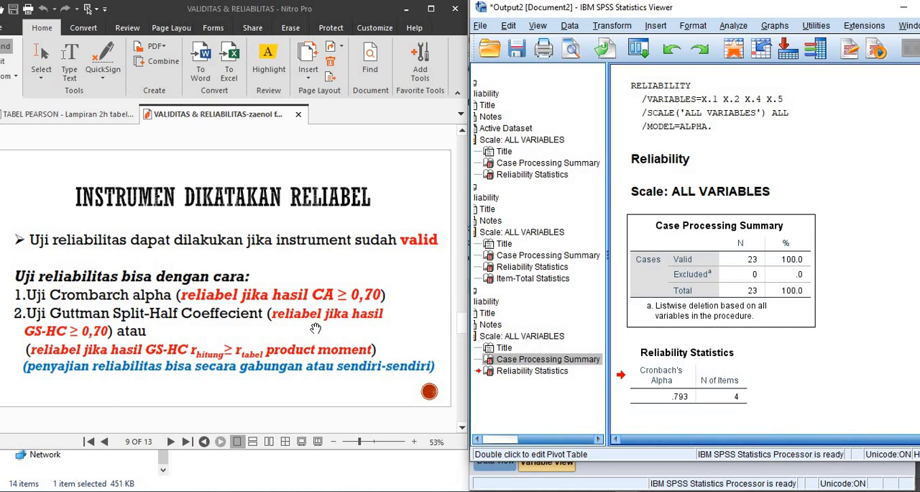
- Review the reliability result slides in the PDF, from slide 10 through the variable Y slide 13
scroll(268, 296, "down", 2)
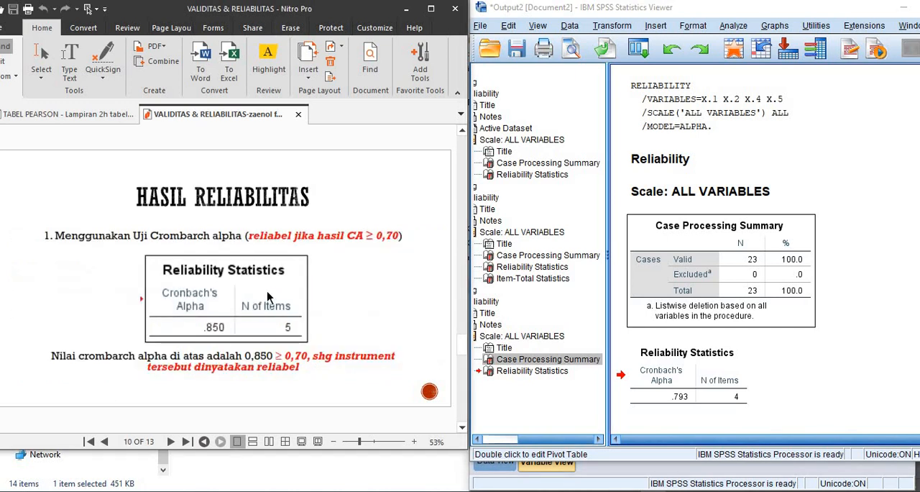
scroll(268, 296, "down", 2)
scroll(267, 296, "down", 2)
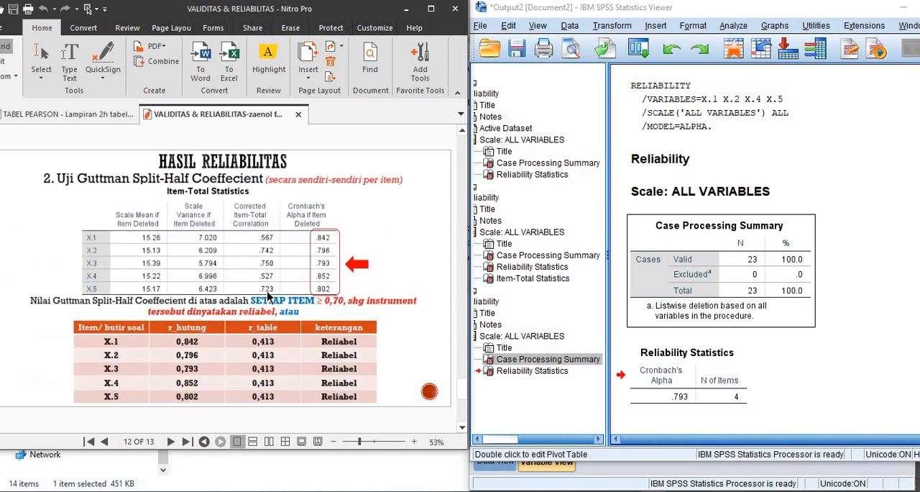
scroll(267, 297, "down", 2)
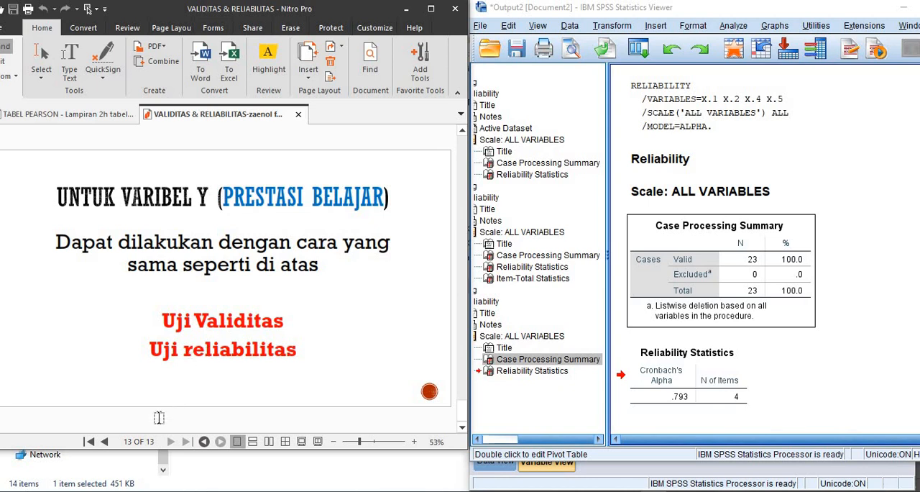
- Go to slide 3 of the PDF and review the example research case
left_click(131, 442)
type("3")
key("Return")
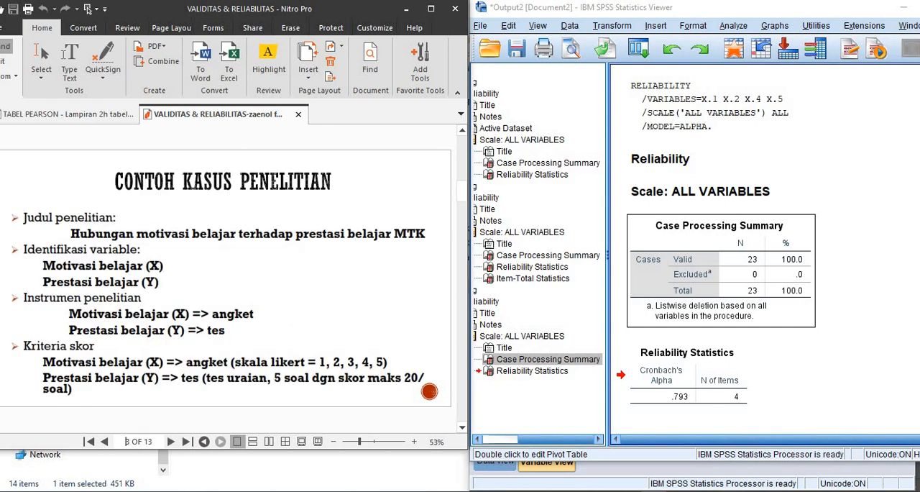